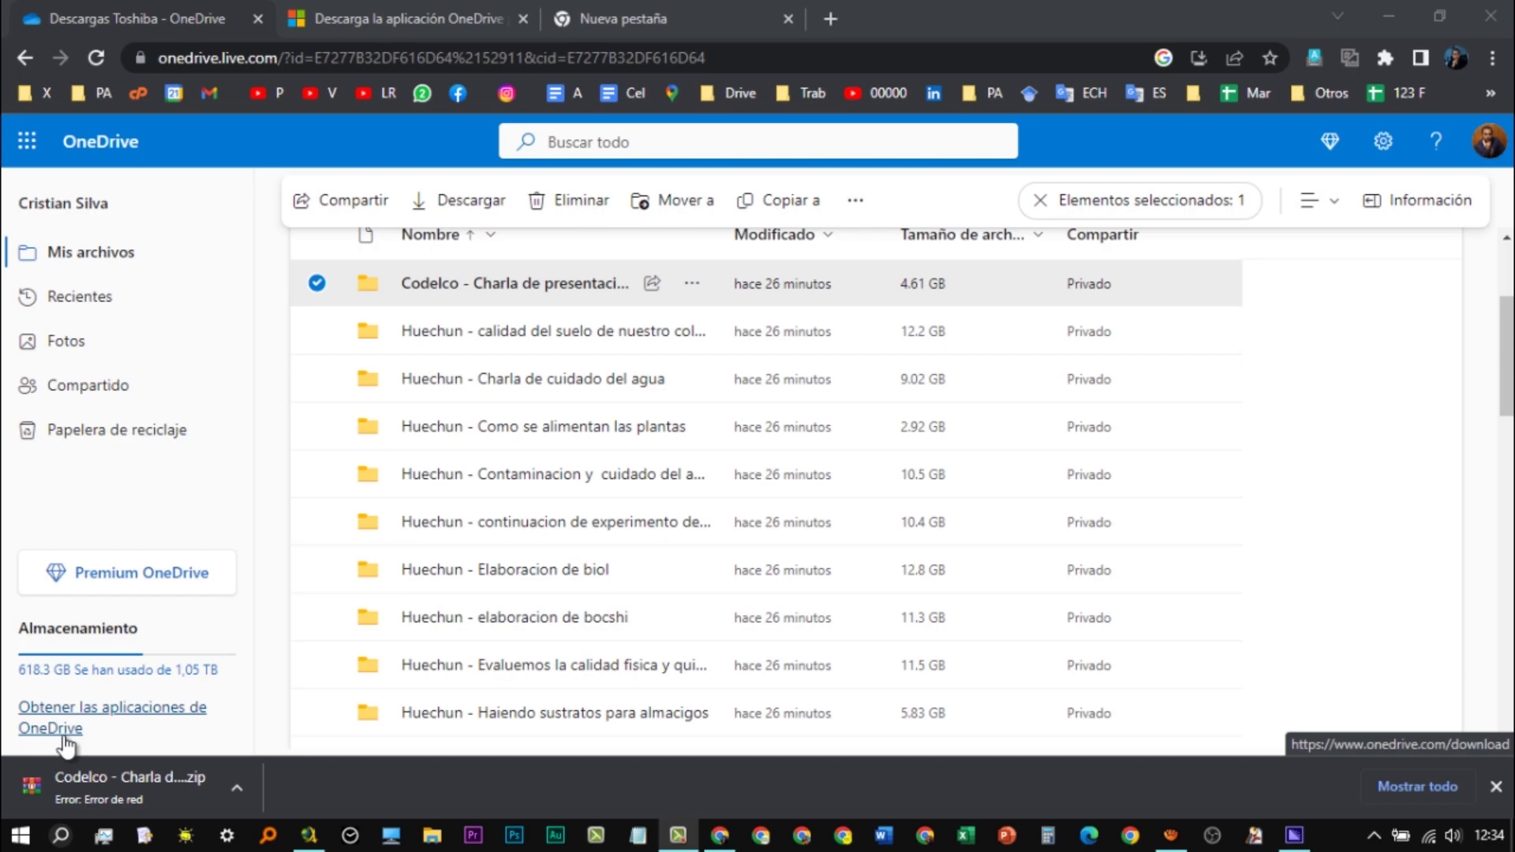
# View the OneDrive app download page and return to the Descargas Toshiba folder online
pyautogui.click(66, 741)
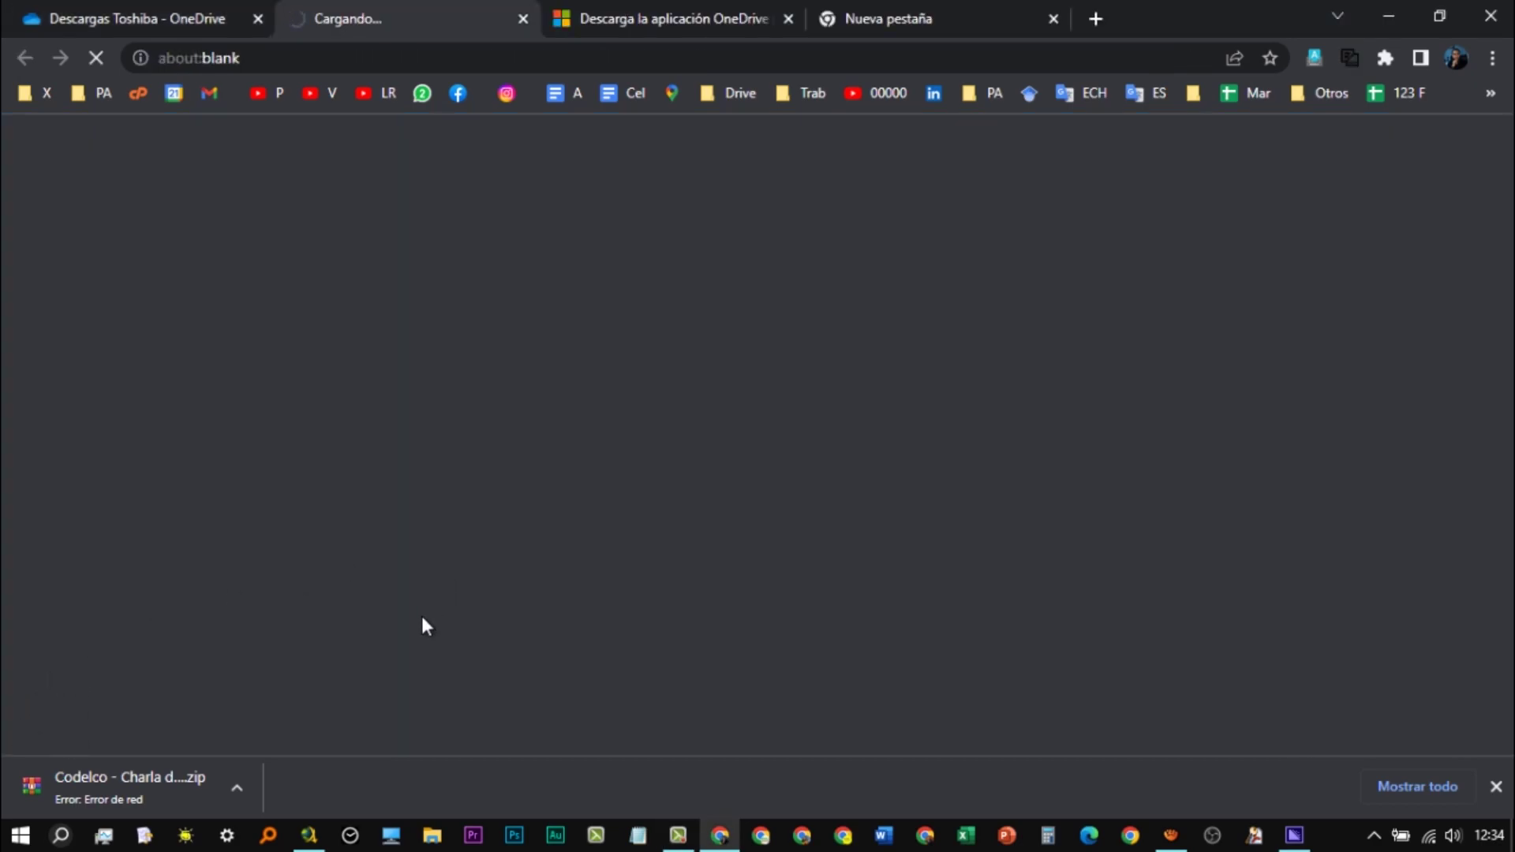
pyautogui.click(640, 6)
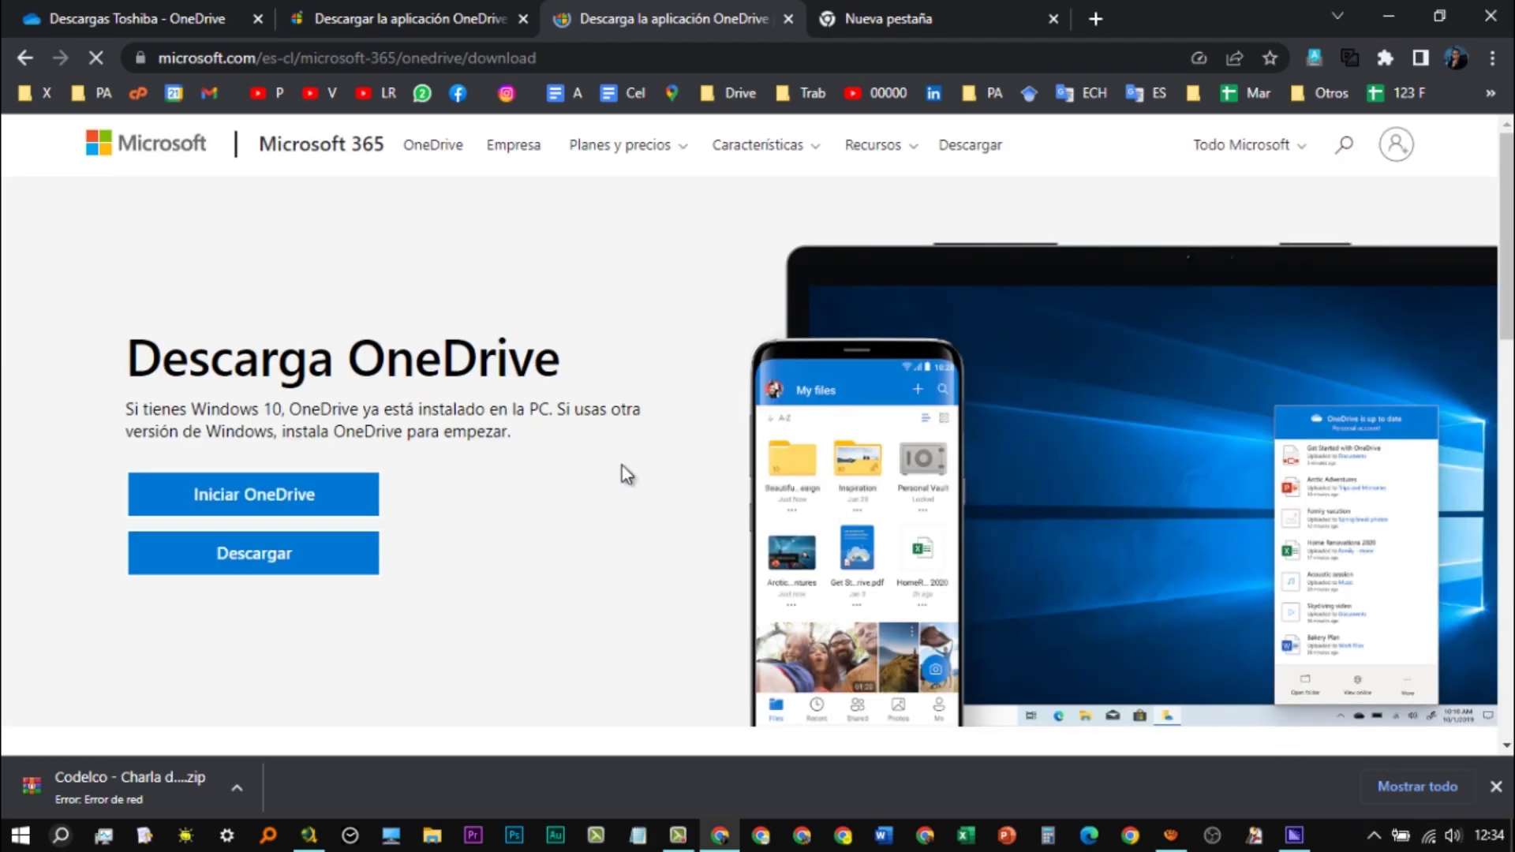
pyautogui.click(163, 14)
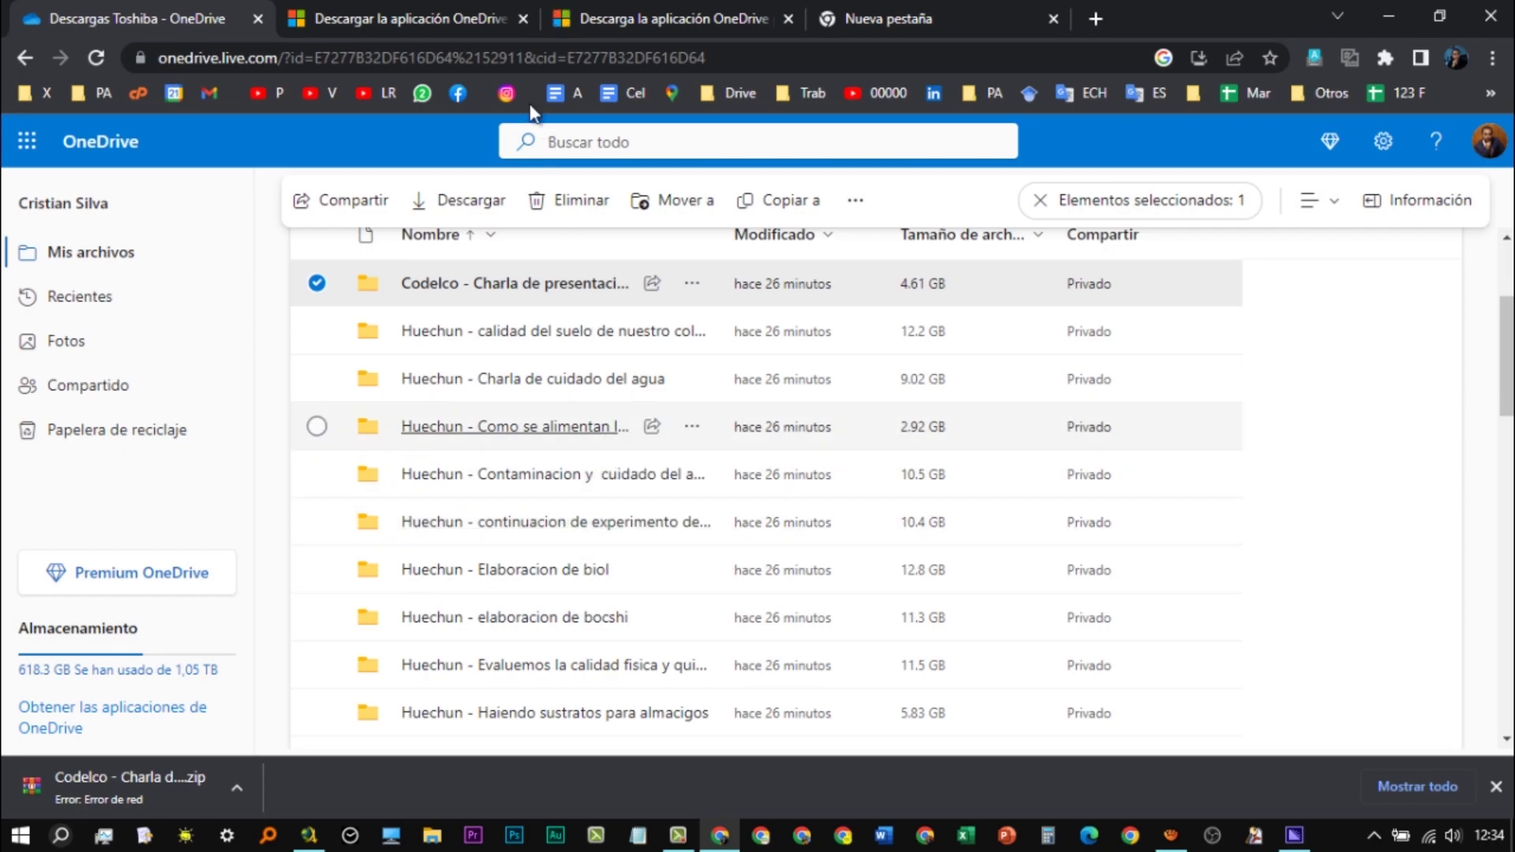
# Open the local synced OneDrive folder from the OneDrive desktop app
pyautogui.click(1375, 838)
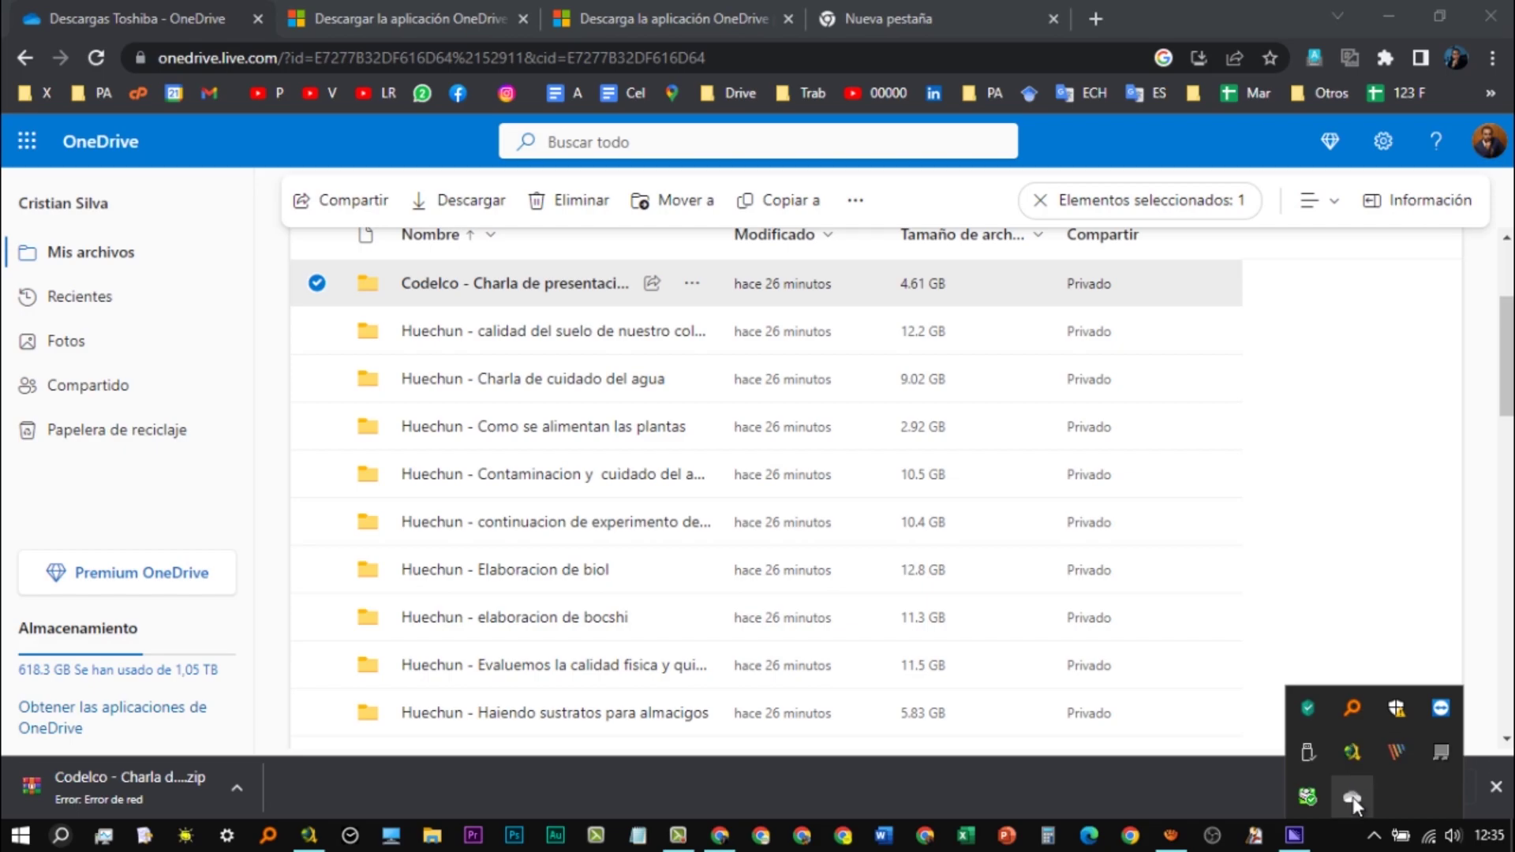
pyautogui.click(1354, 799)
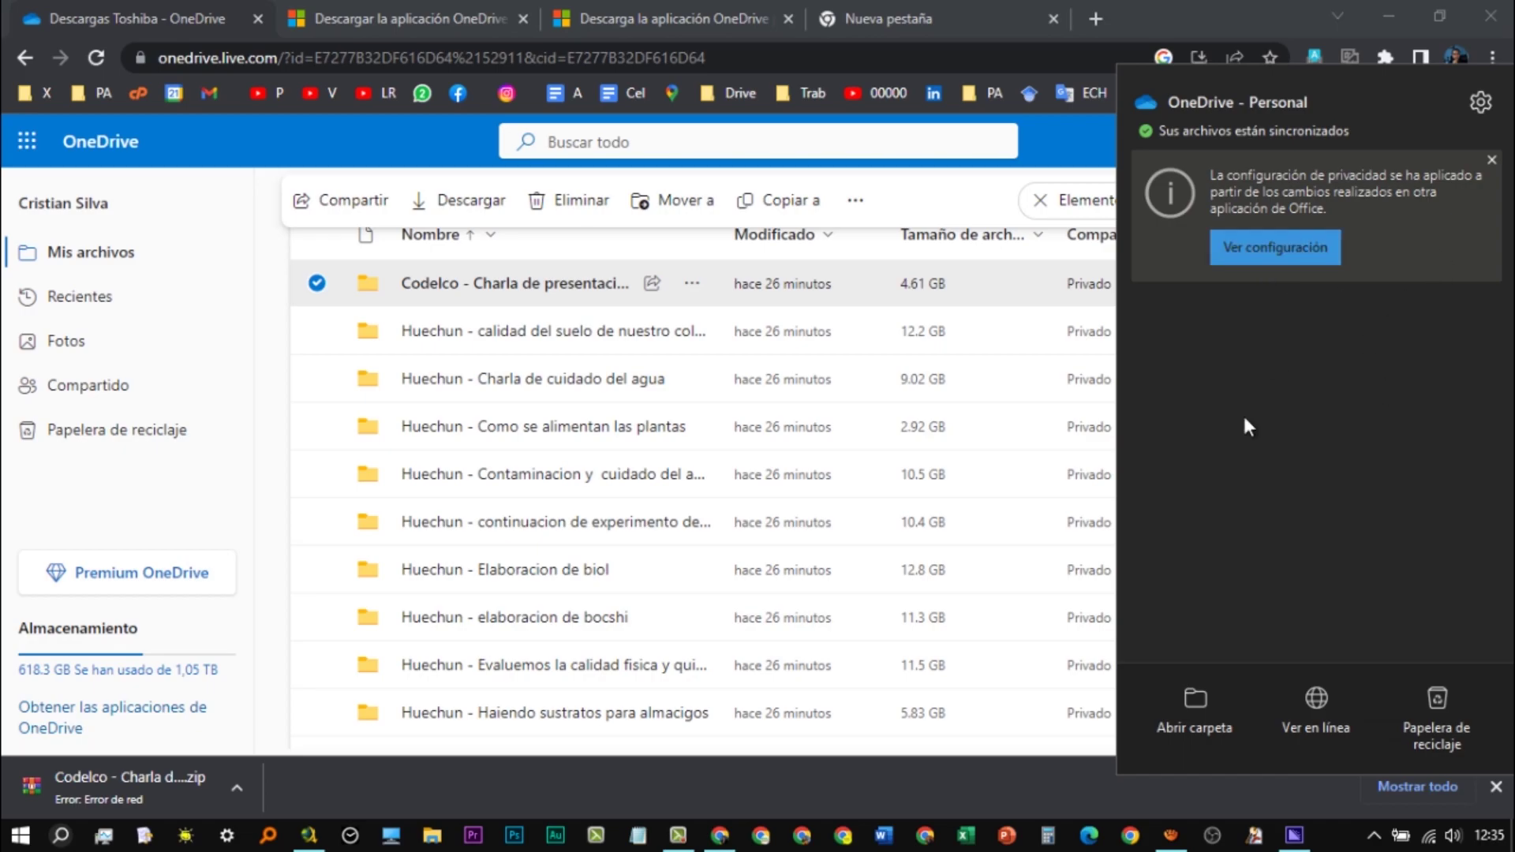
pyautogui.click(1171, 704)
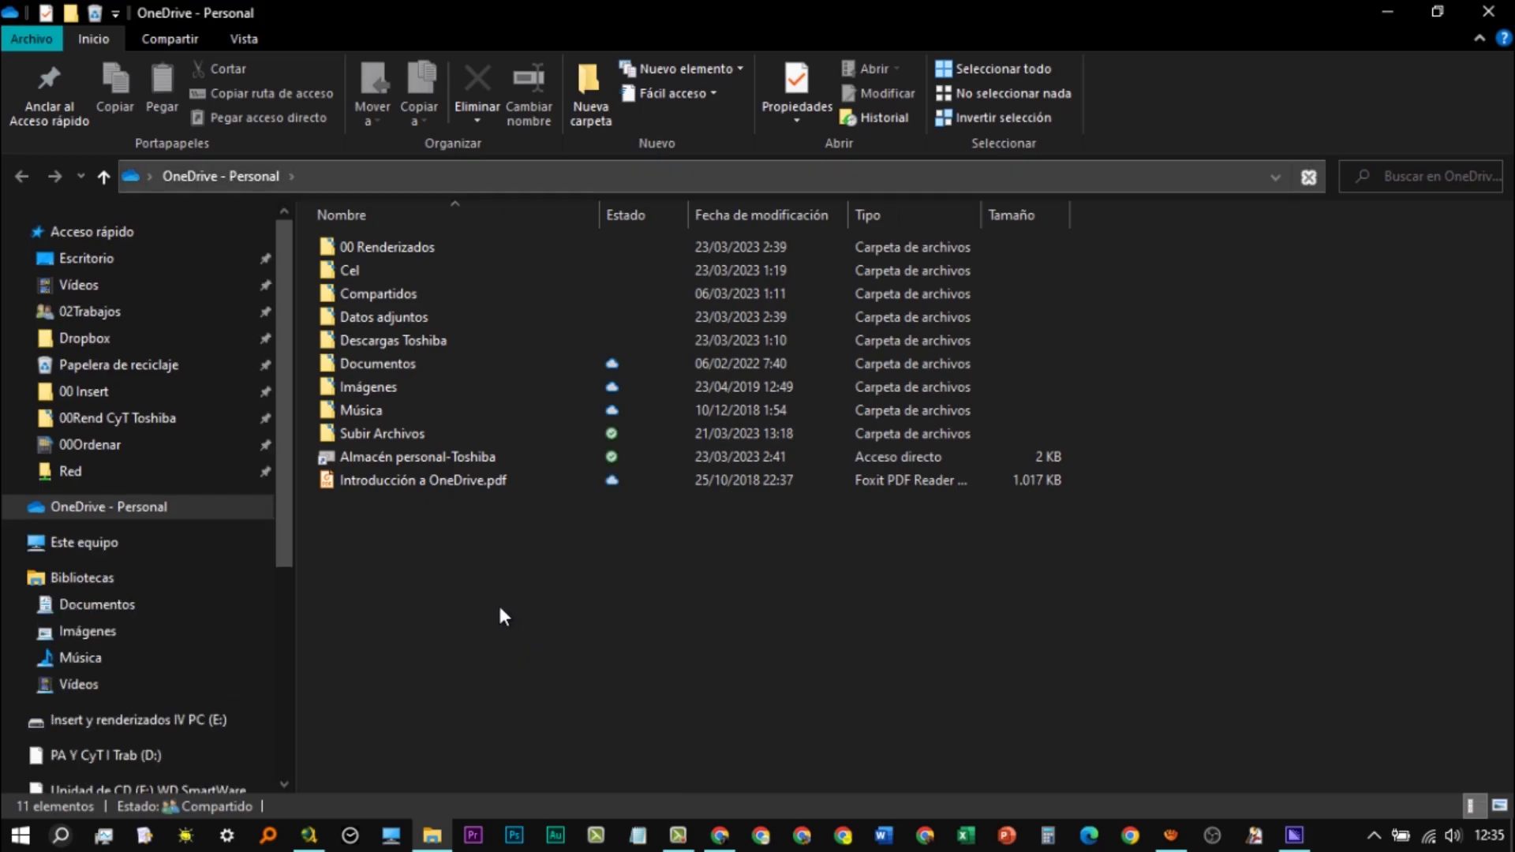
# Examine the sync status of the items in OneDrive - Personal, including Subir Archivos and Almacén personal-Toshiba
pyautogui.moveTo(405, 472); pyautogui.dragTo(483, 241)
pyautogui.click(599, 623)
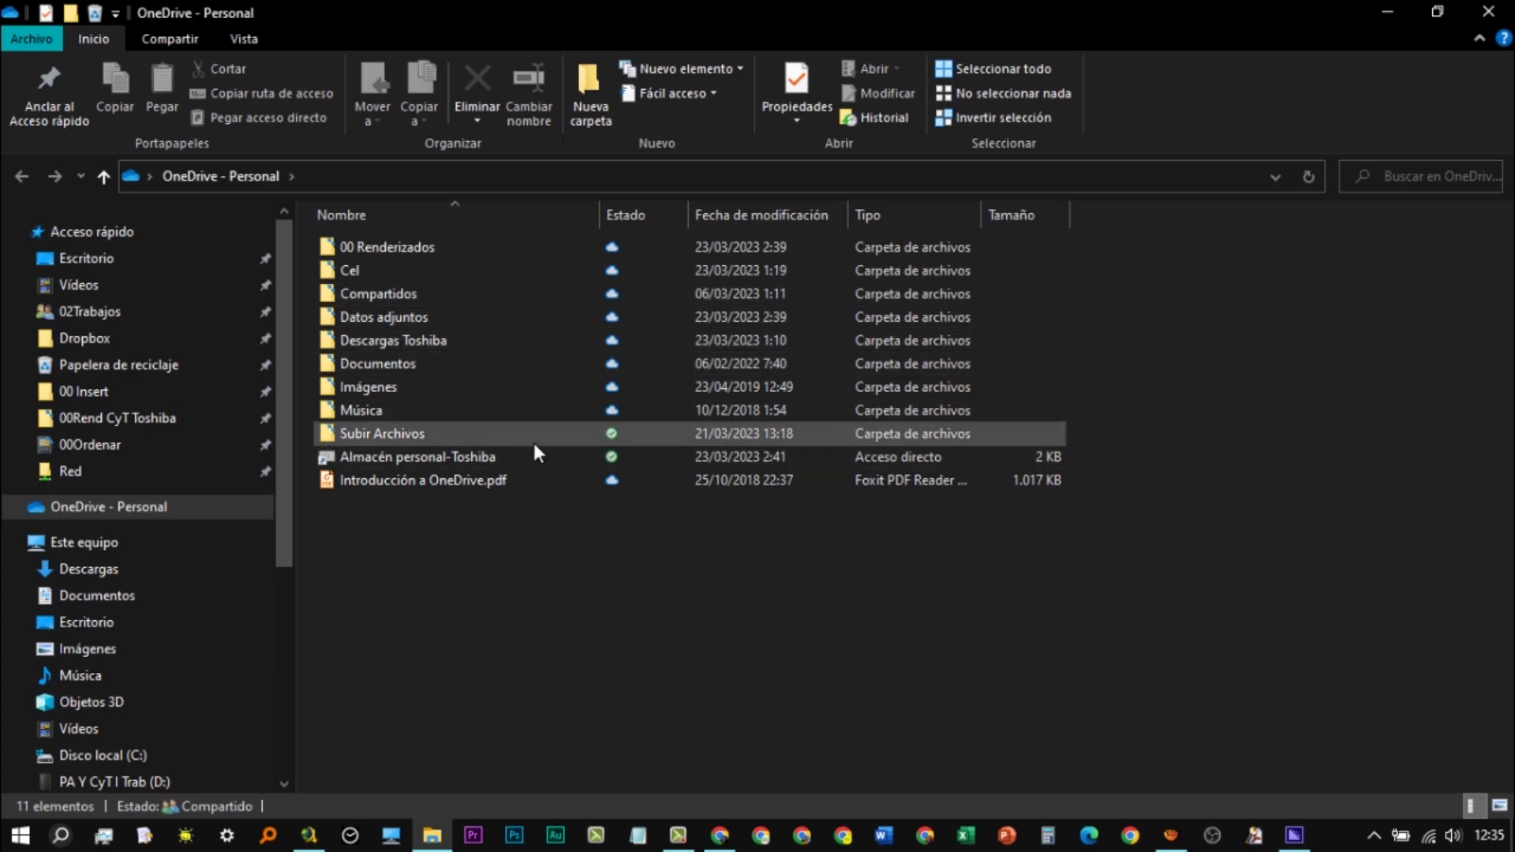
pyautogui.click(622, 435)
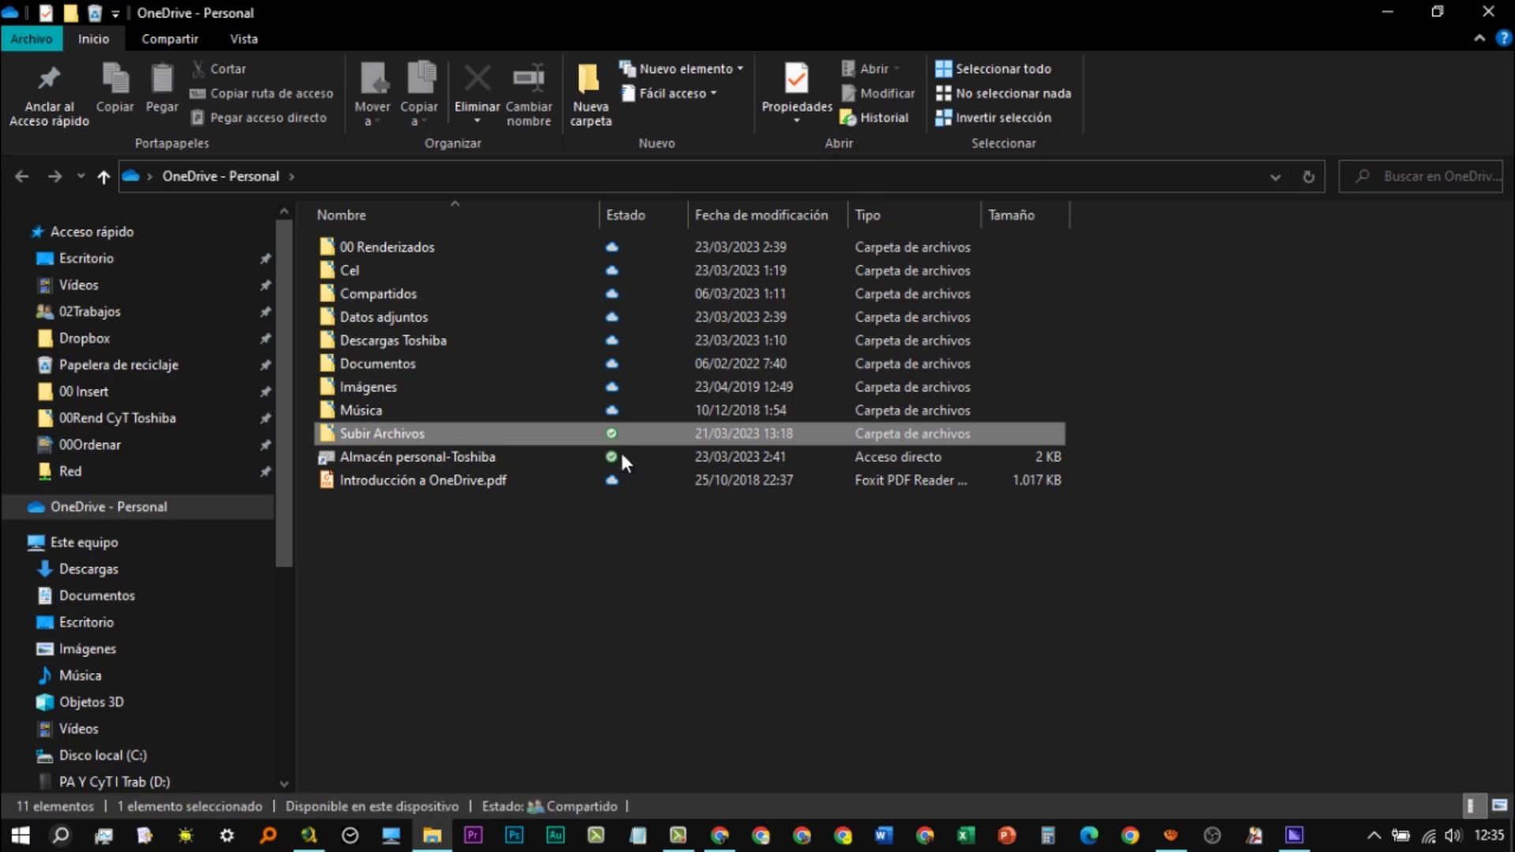
pyautogui.click(620, 456)
pyautogui.click(624, 437)
# Try to open the cloud-only video Untitled222.mp4 in a Compartidos subfolder, cancel its download and return to the OneDrive root
pyautogui.doubleClick(489, 297)
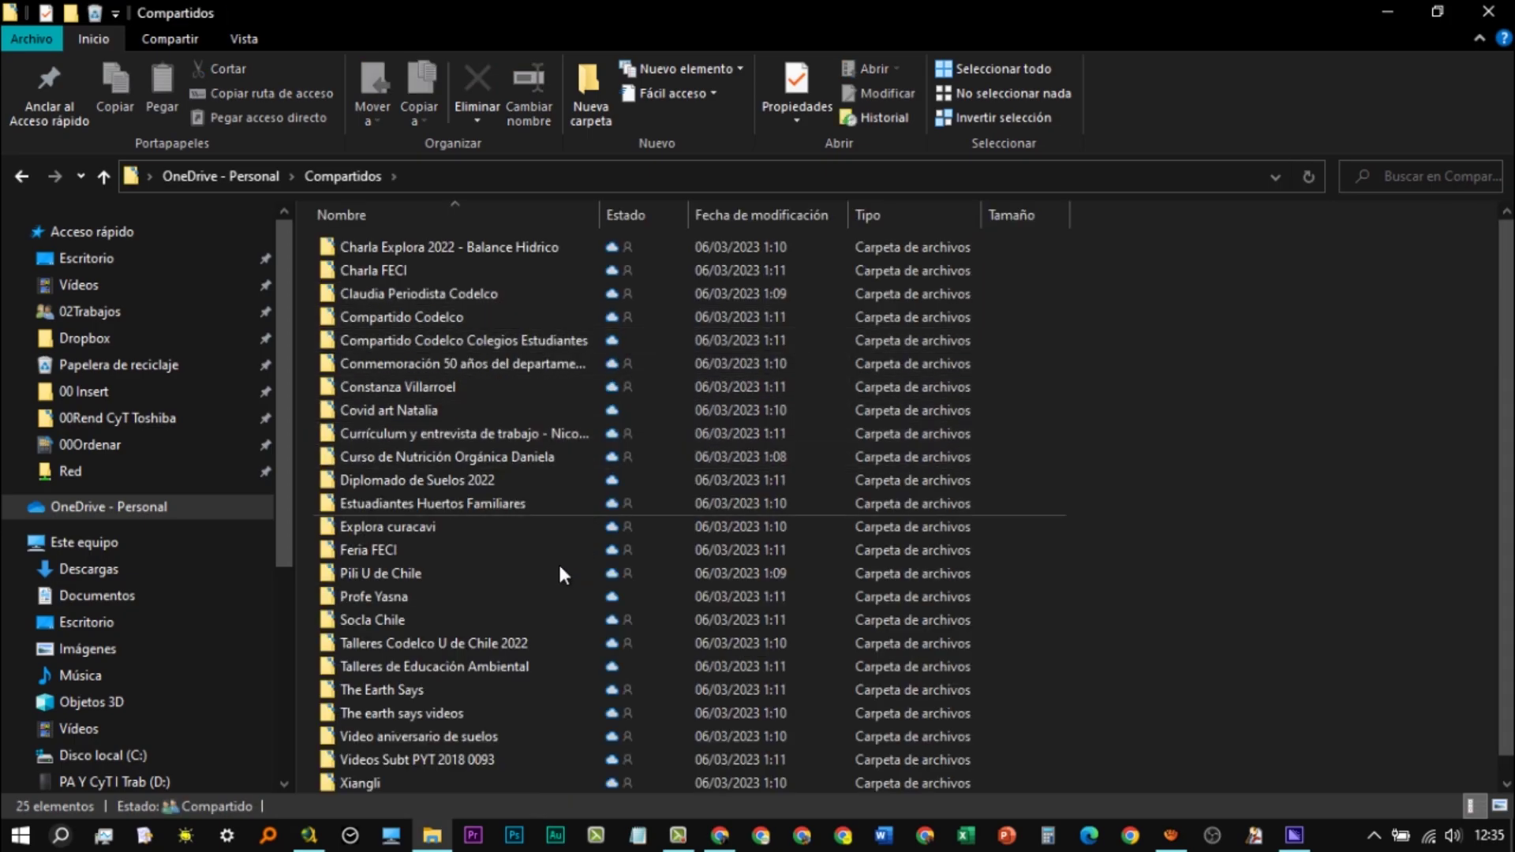
pyautogui.moveTo(521, 688)
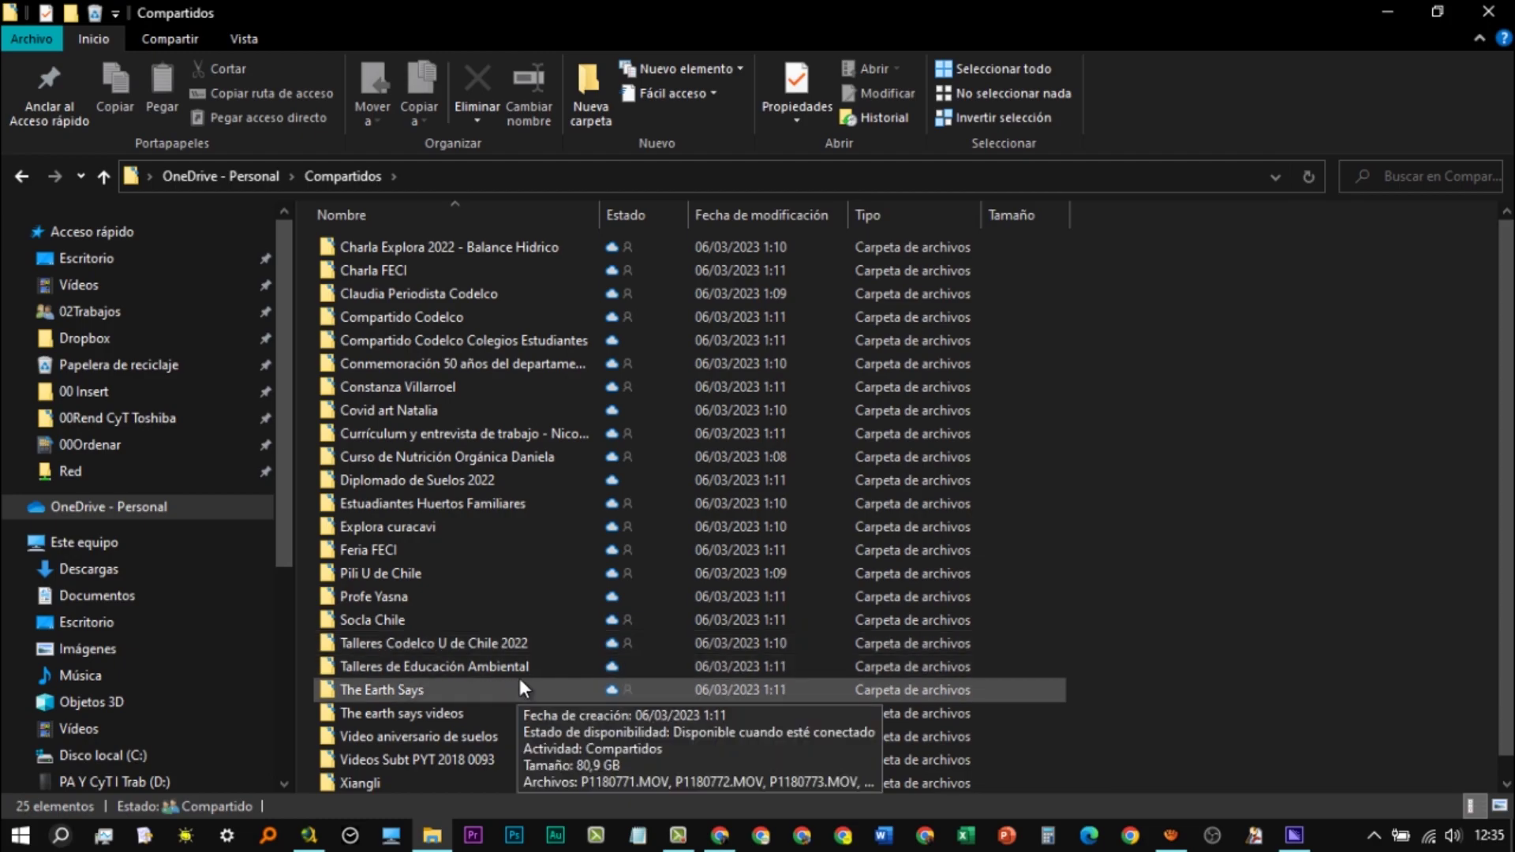
pyautogui.doubleClick(456, 393)
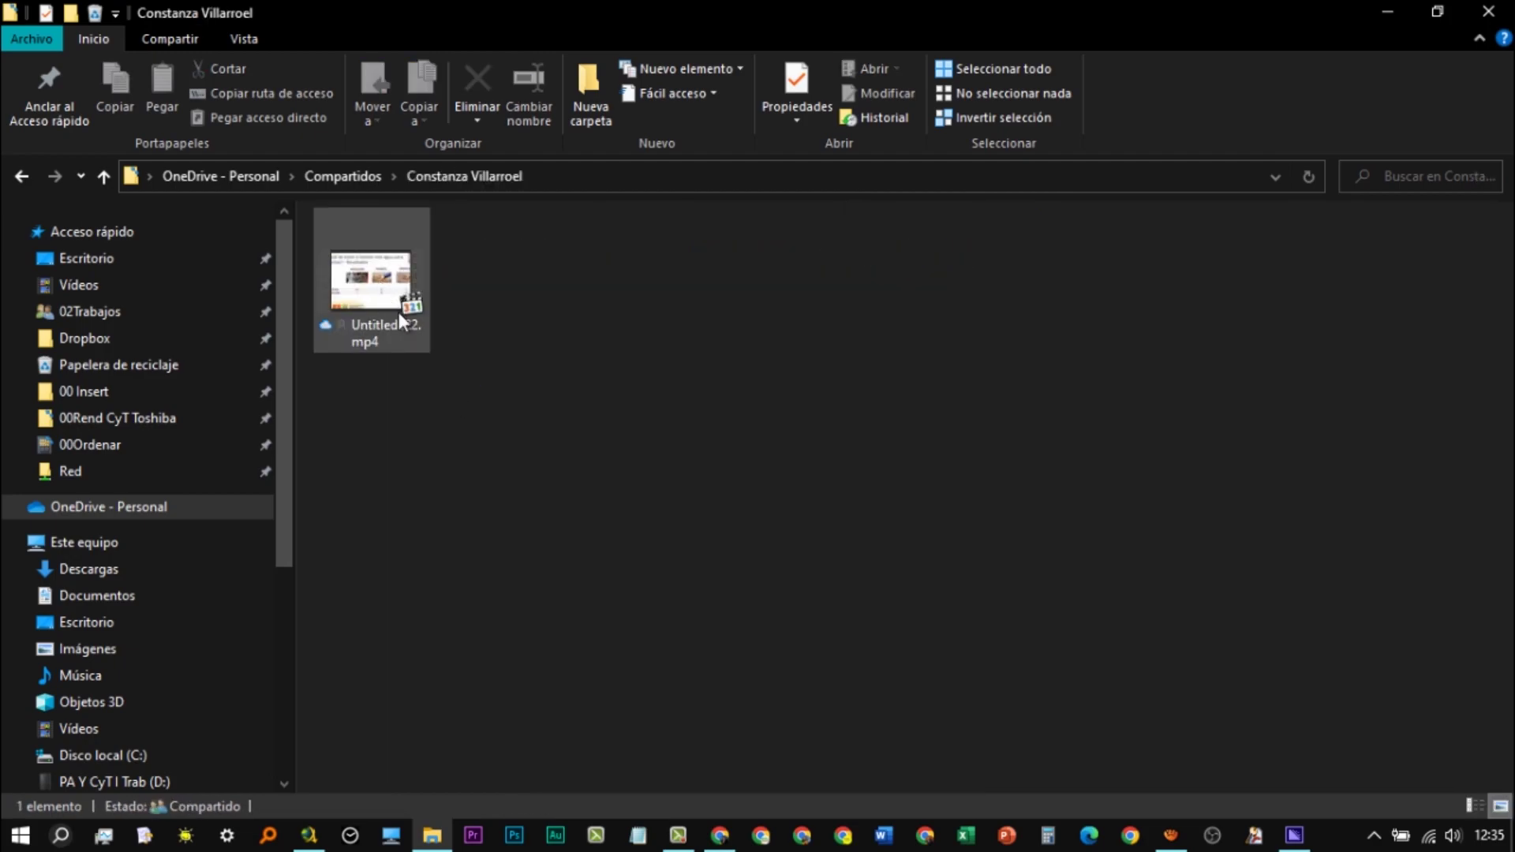
pyautogui.click(371, 298)
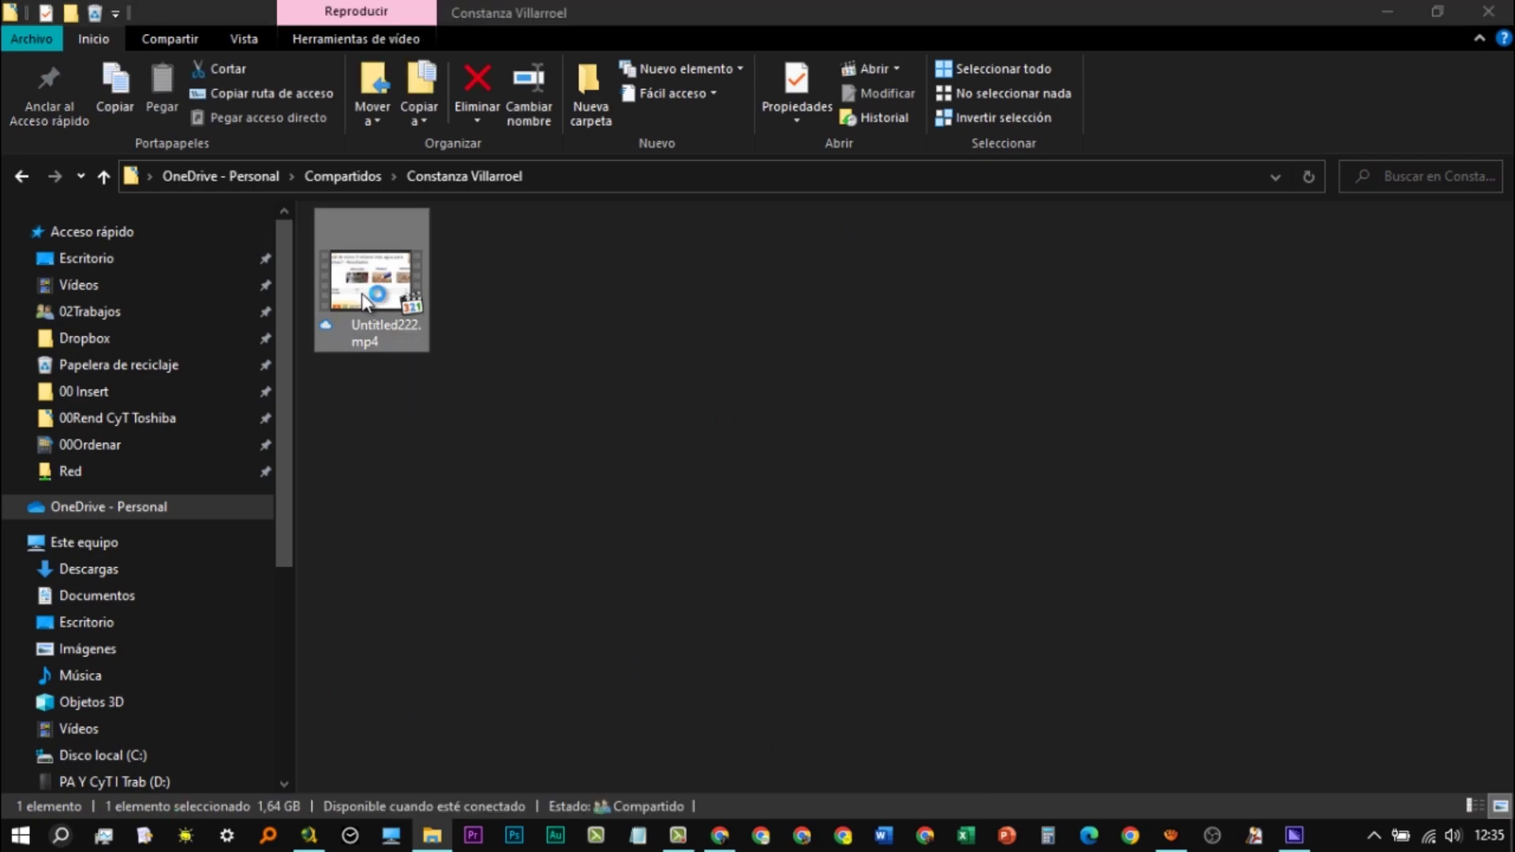
pyautogui.doubleClick(362, 295)
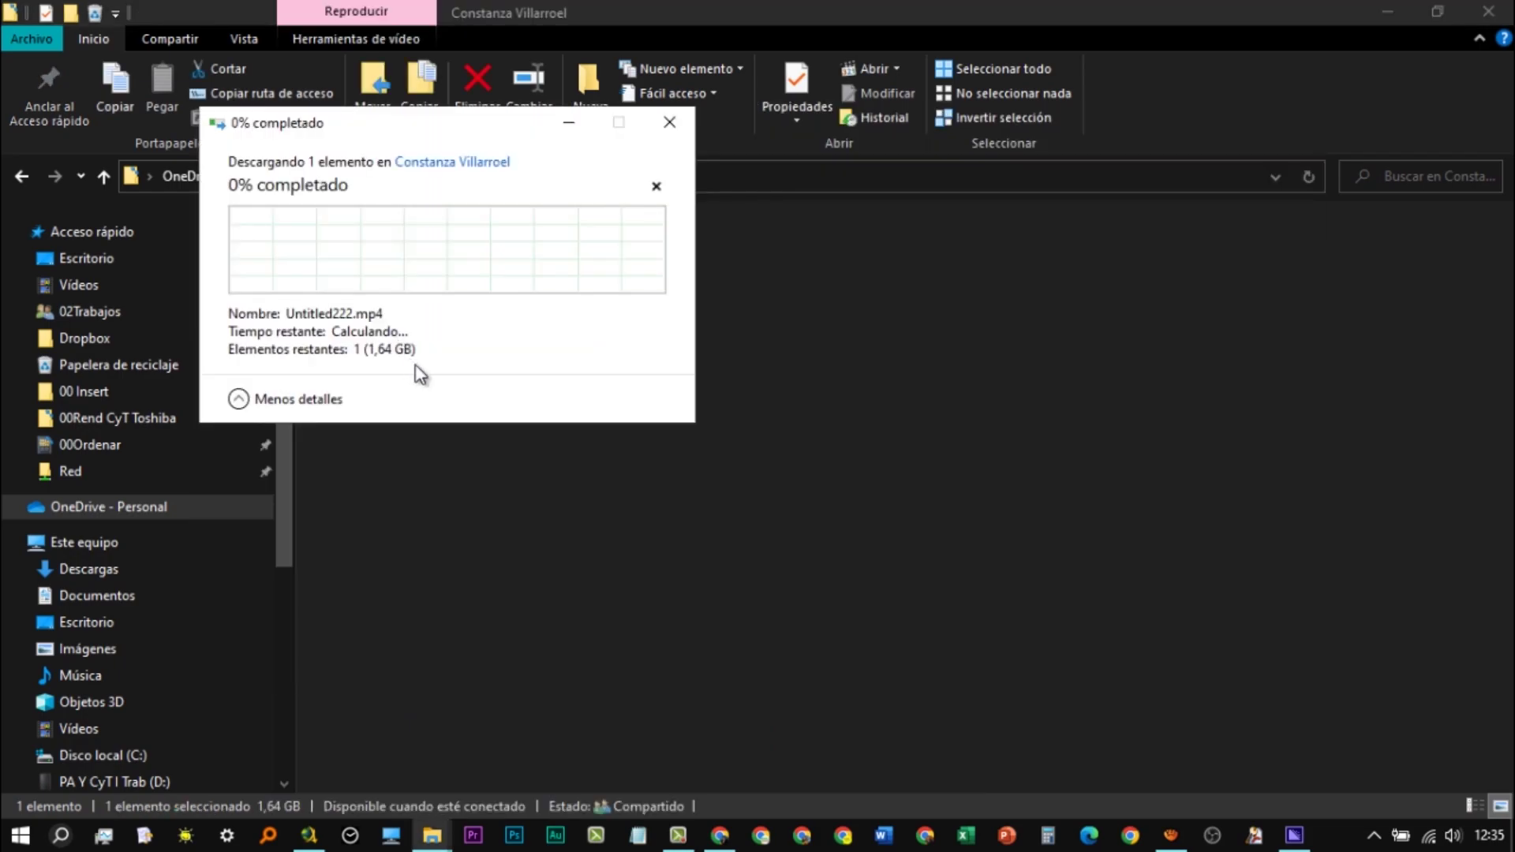
pyautogui.click(683, 131)
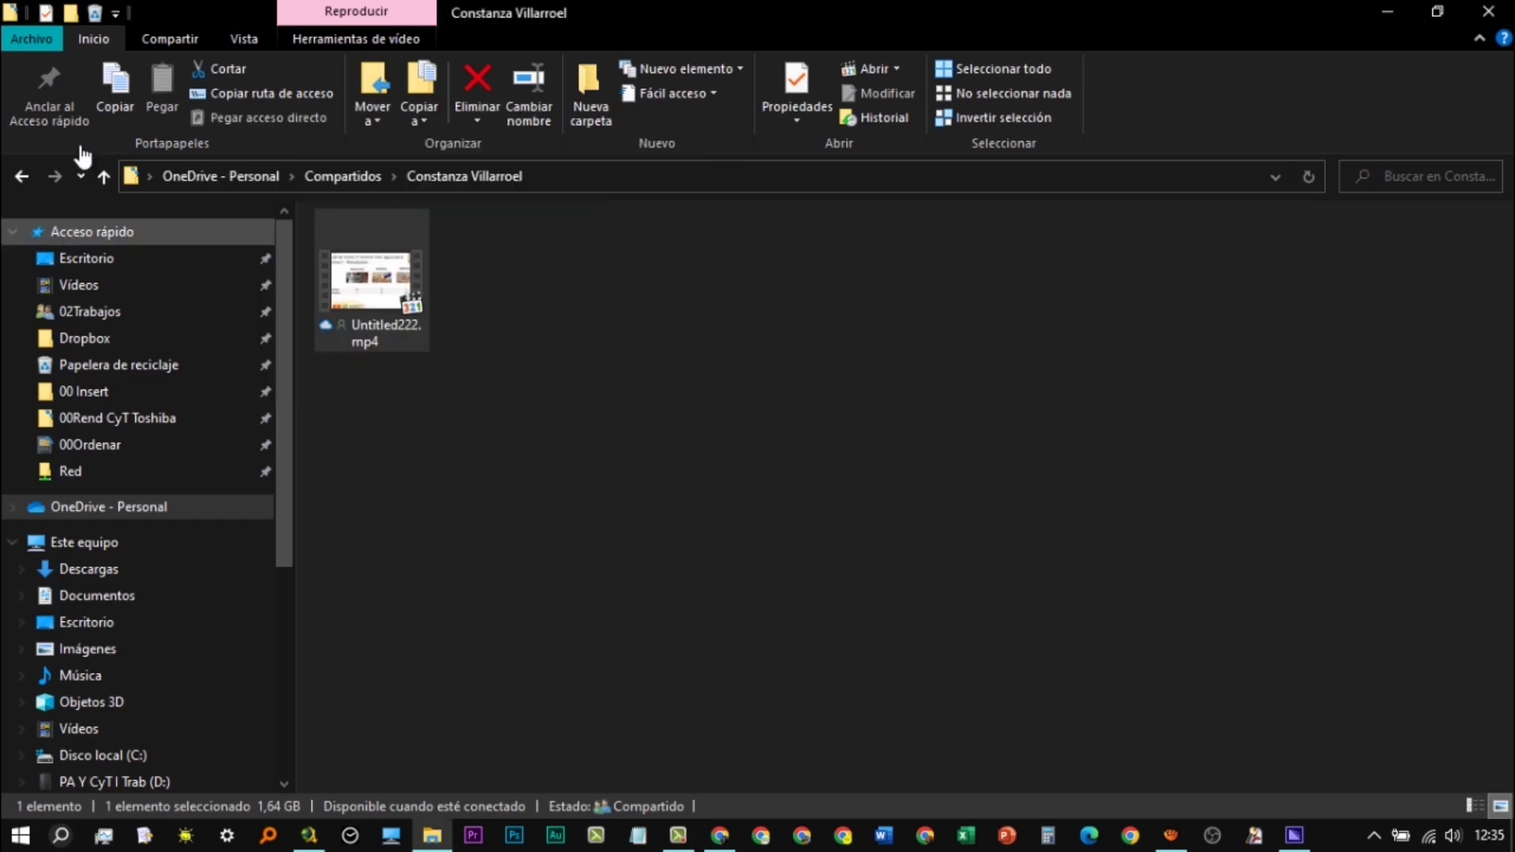
pyautogui.click(23, 177)
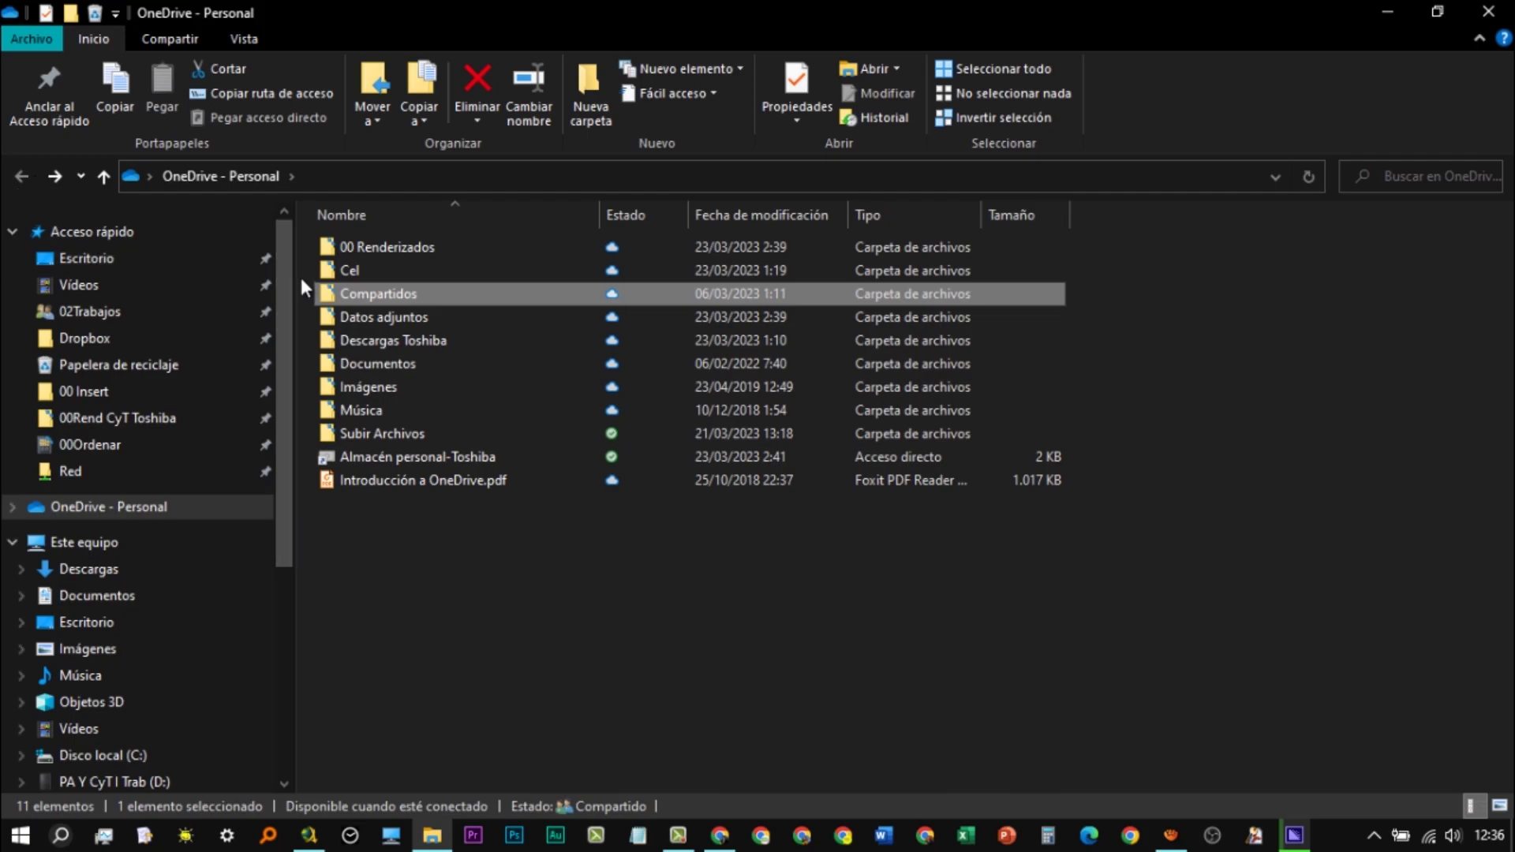
# Rename the Subir Archivos folder as Traspasos and open it
pyautogui.click(393, 433)
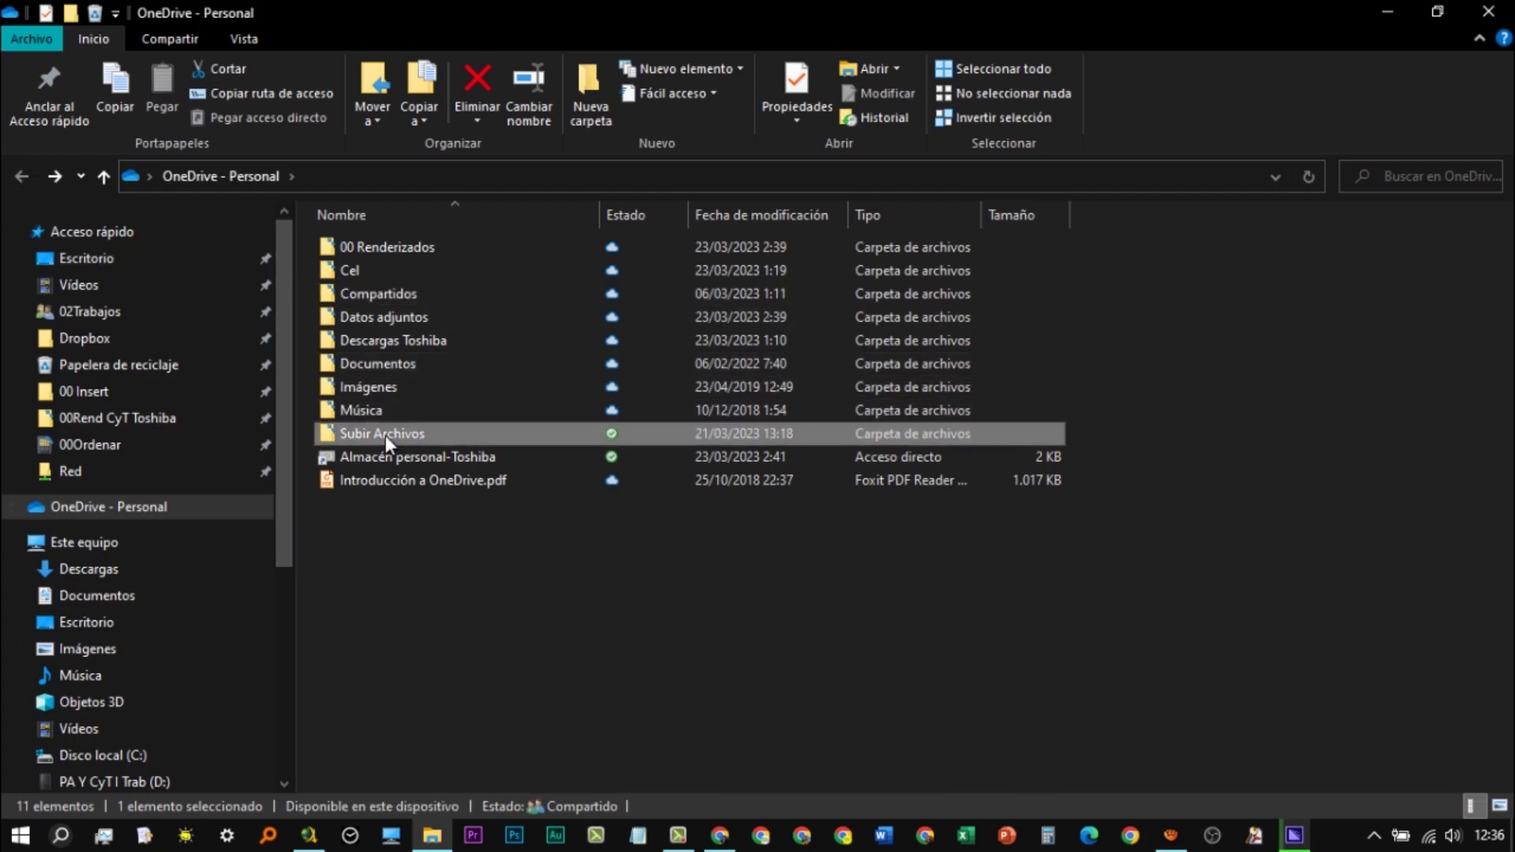
pyautogui.click(385, 436)
pyautogui.click(386, 433)
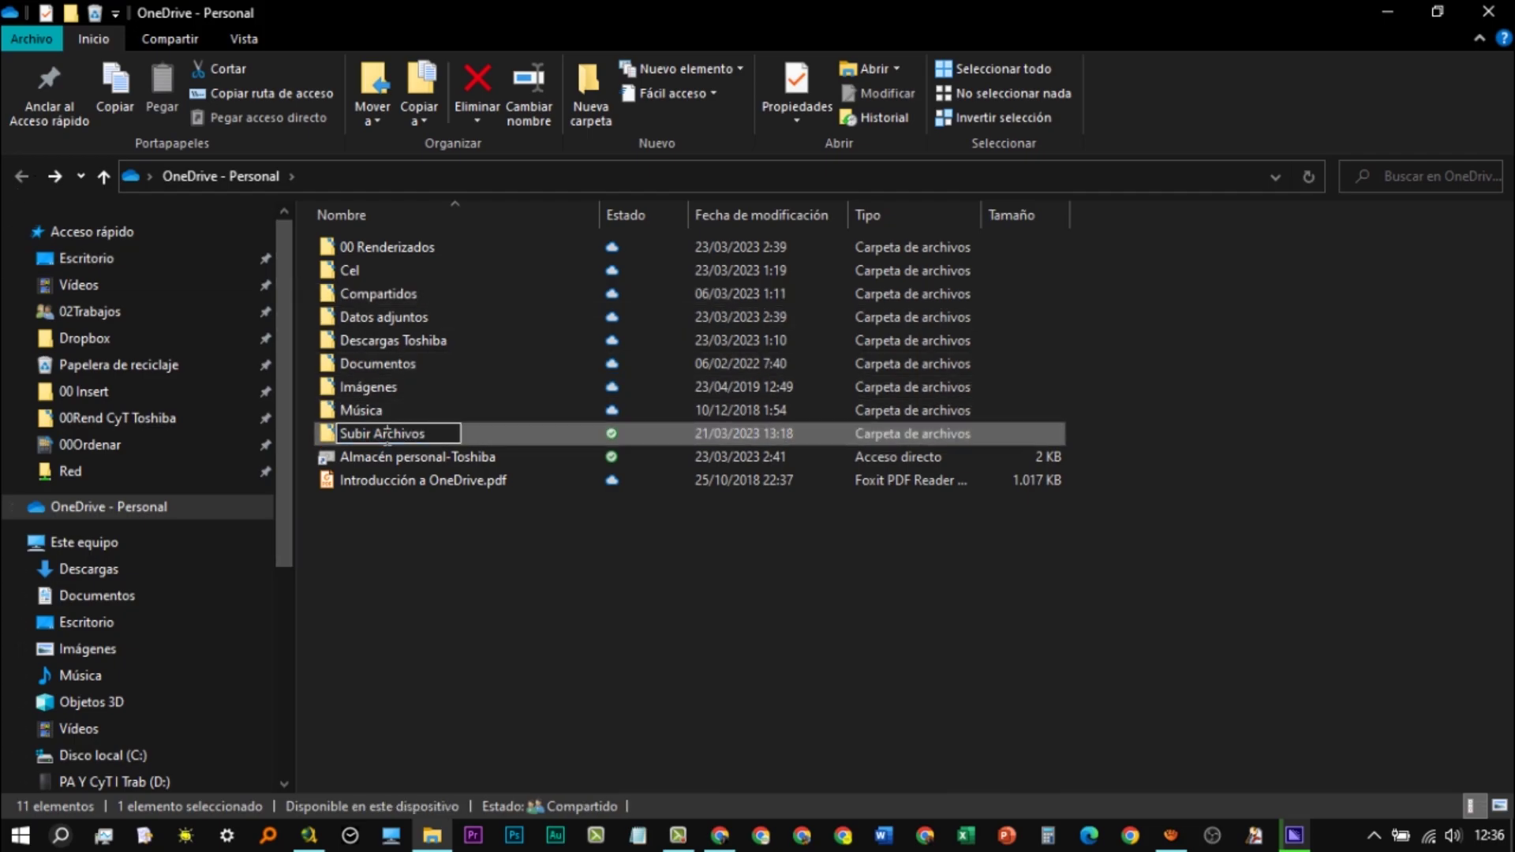
pyautogui.doubleClick(386, 433)
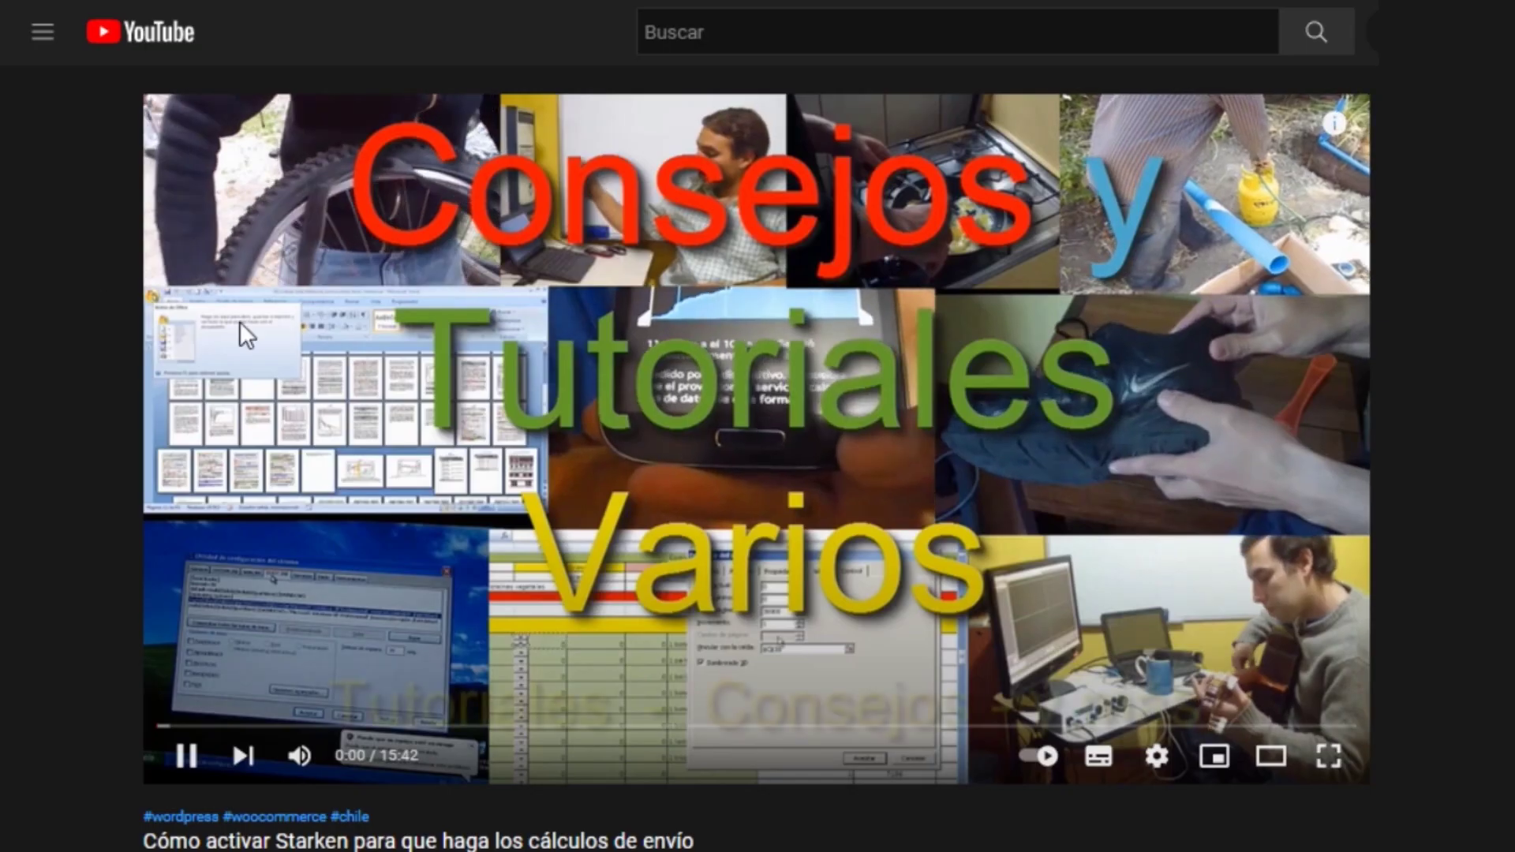
pyautogui.scroll(-7, 350, 405)
pyautogui.click(308, 505)
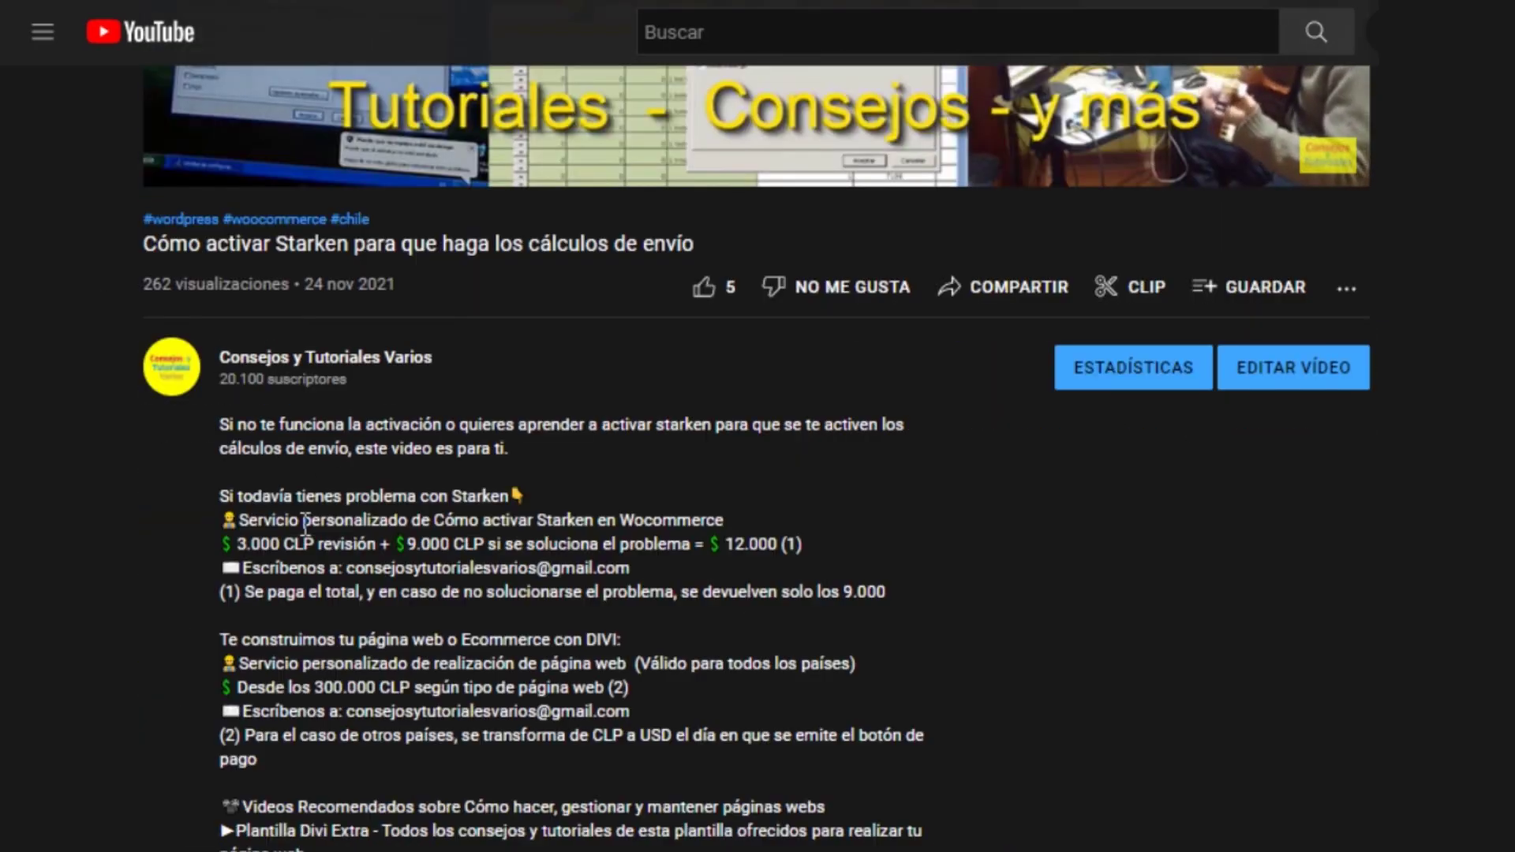
pyautogui.scroll(-4, 442, 363)
pyautogui.scroll(-6, 444, 694)
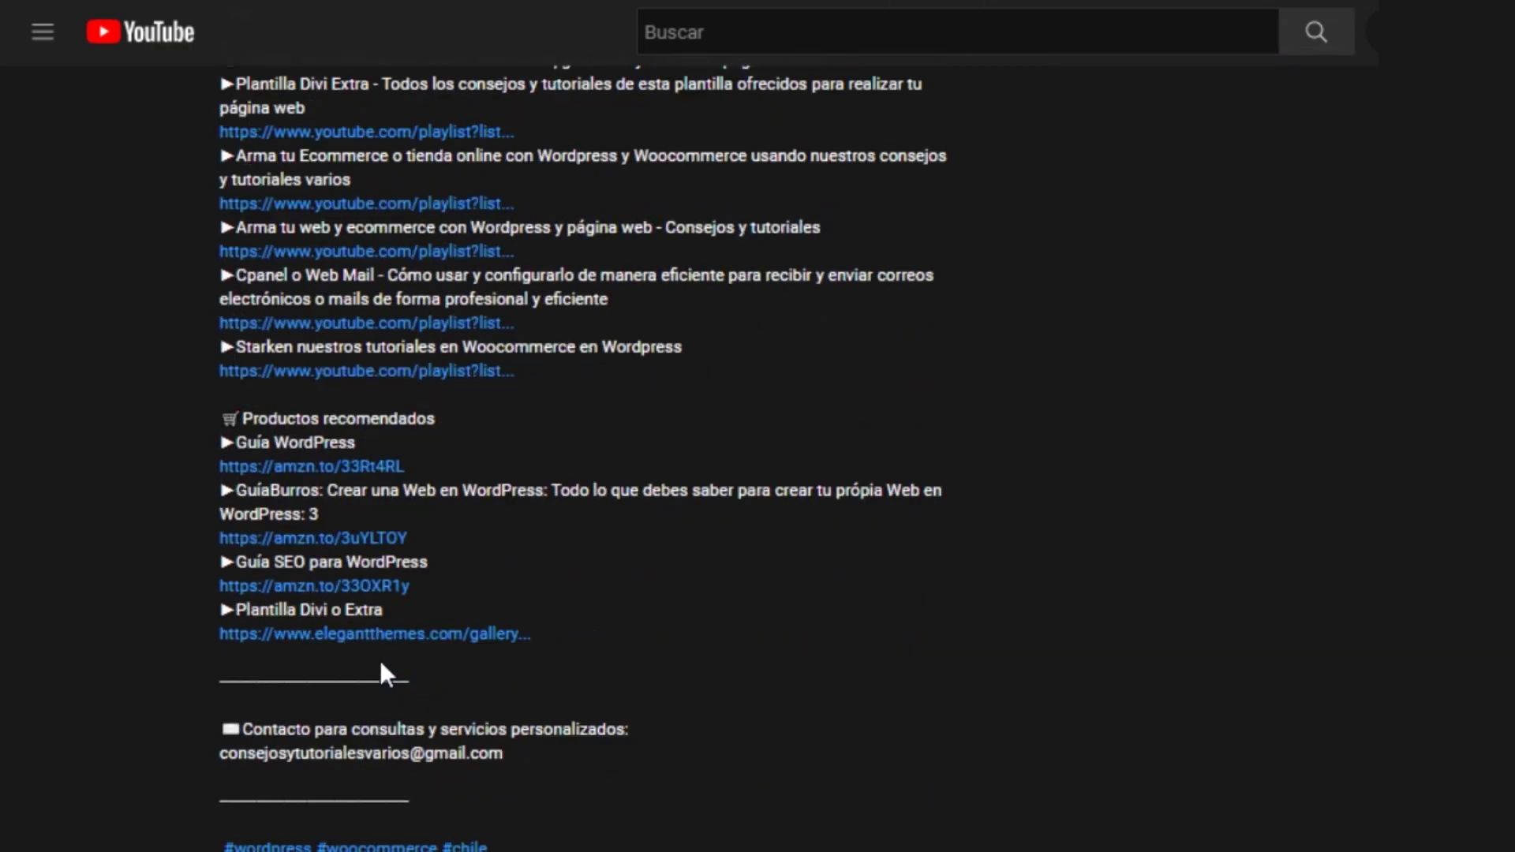
pyautogui.scroll(2, 535, 643)
pyautogui.scroll(4, 1058, 749)
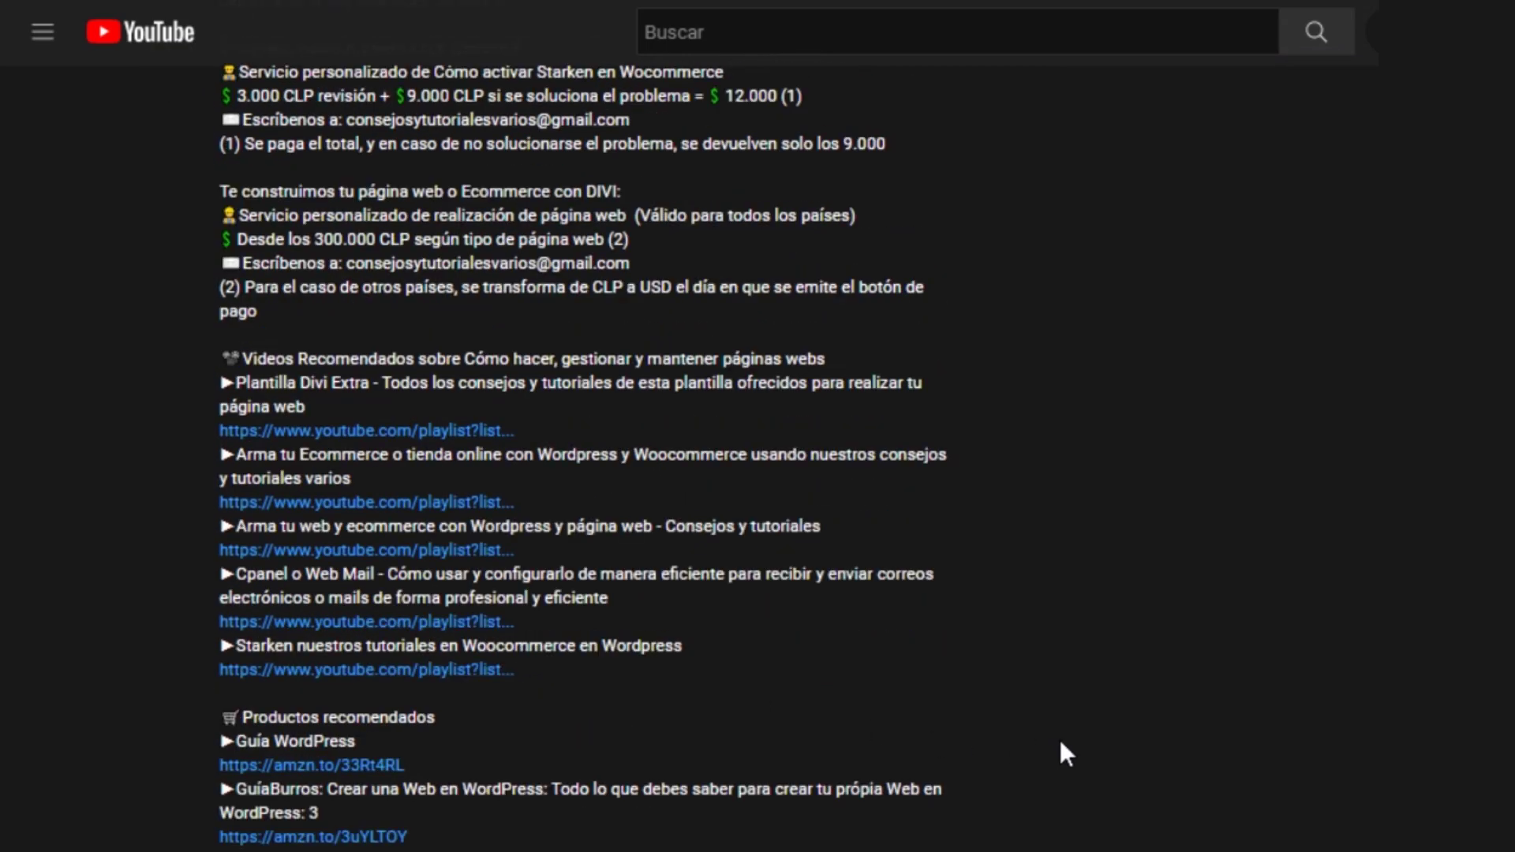
pyautogui.scroll(3, 1099, 747)
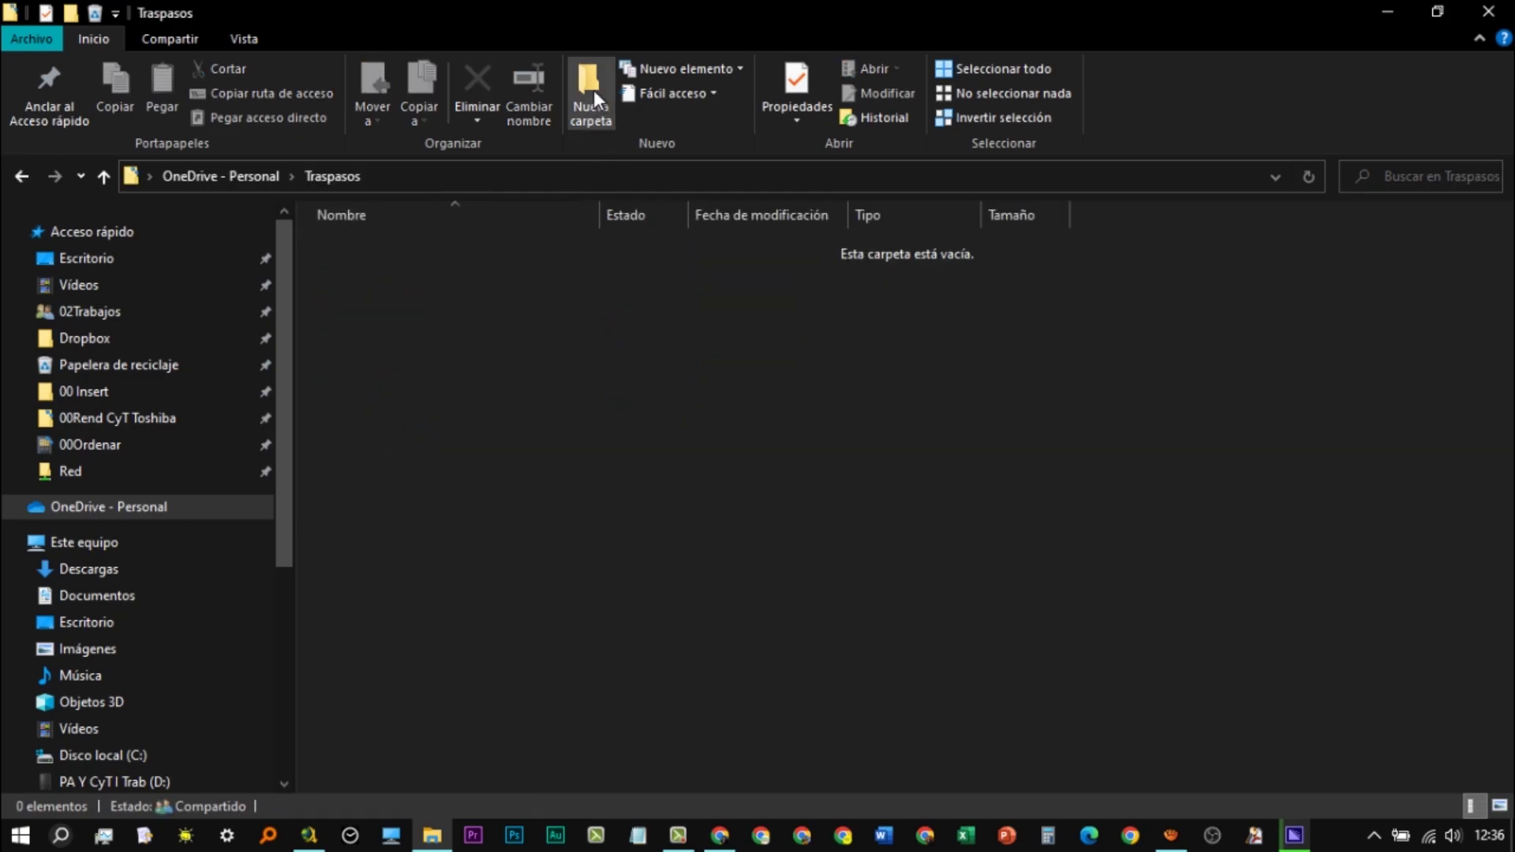
# Create a folder named Desarga inside Traspasos
pyautogui.click(590, 91)
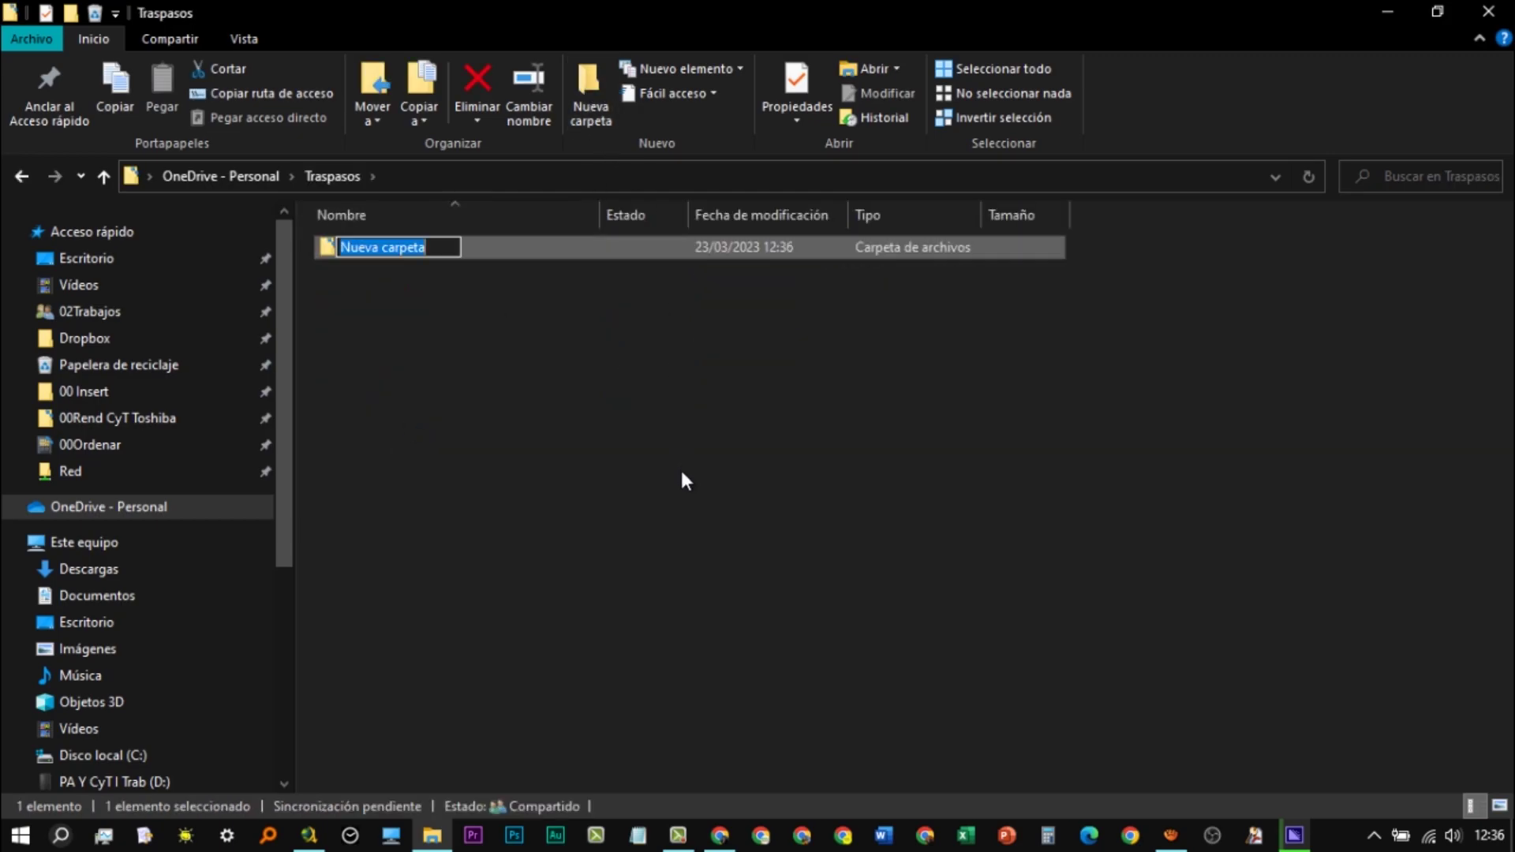
pyautogui.write('Desarga')
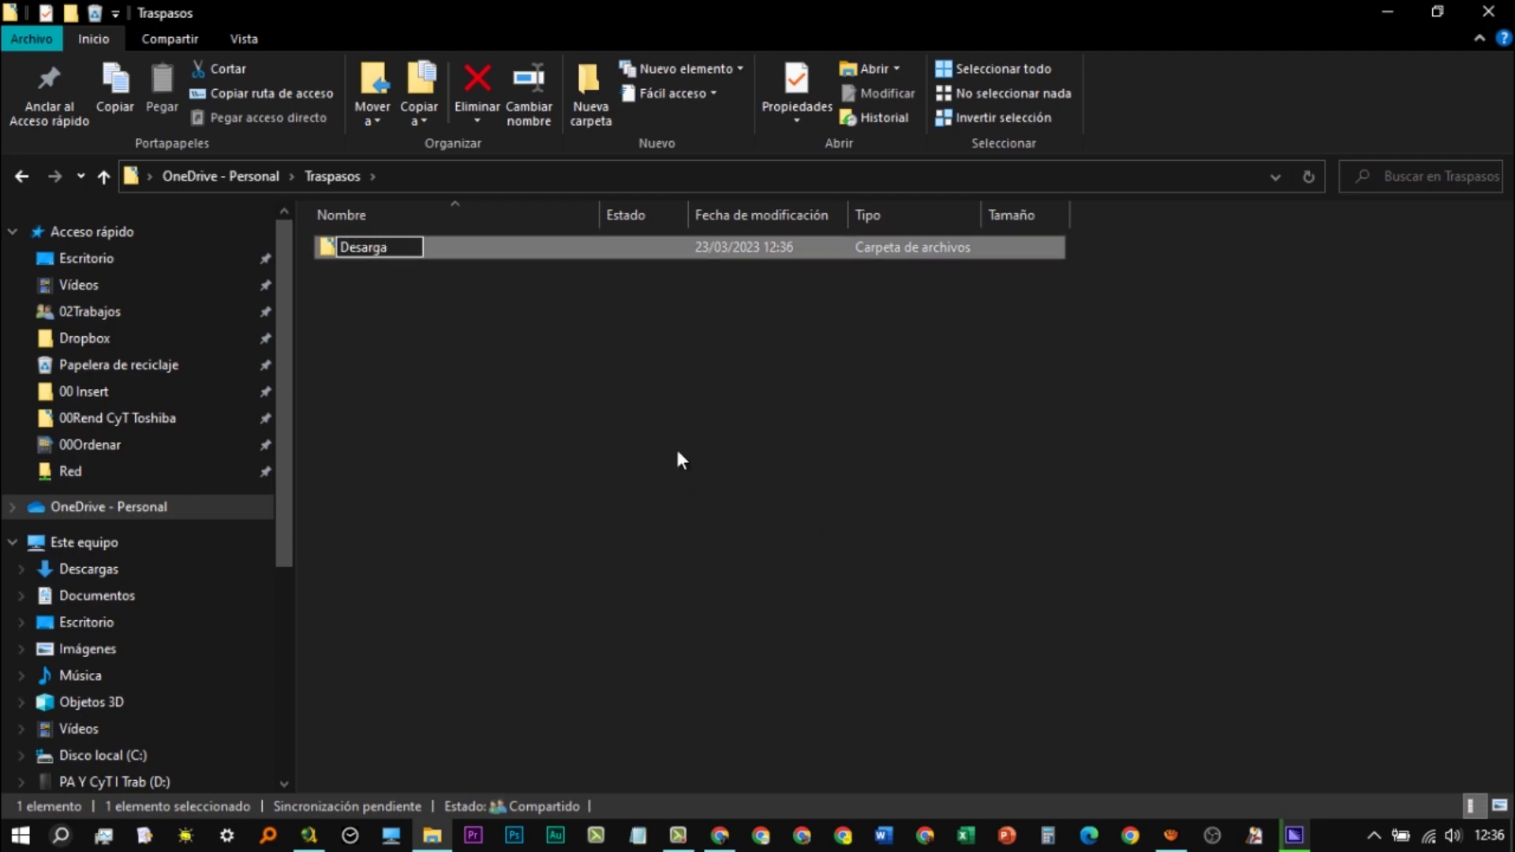
pyautogui.press('Return')
# Create a second folder named Subida inside Traspasos
pyautogui.rightClick(675, 448)
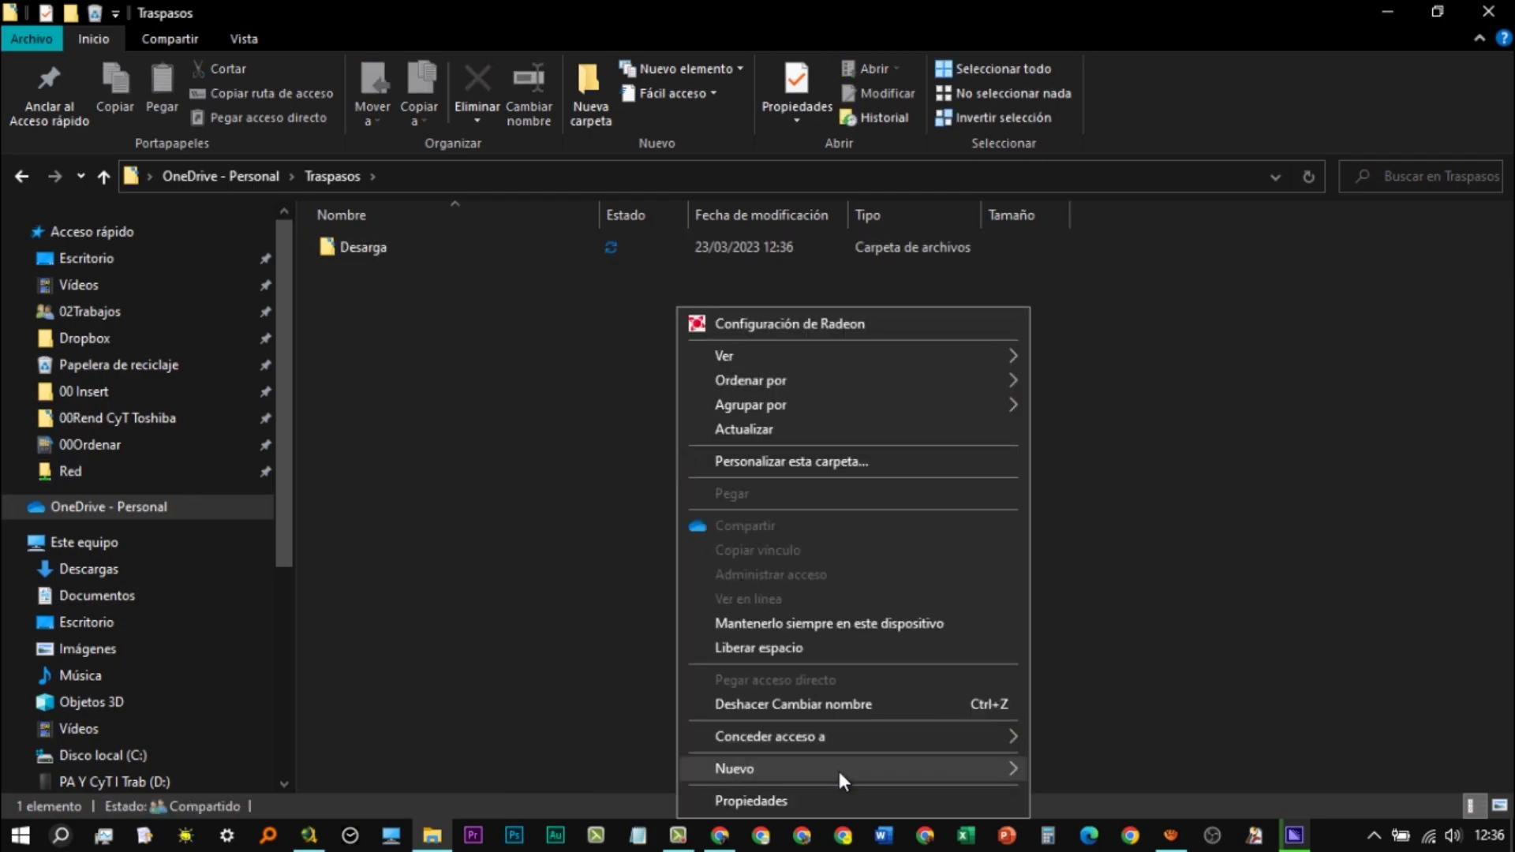
pyautogui.moveTo(882, 770)
pyautogui.click(1053, 359)
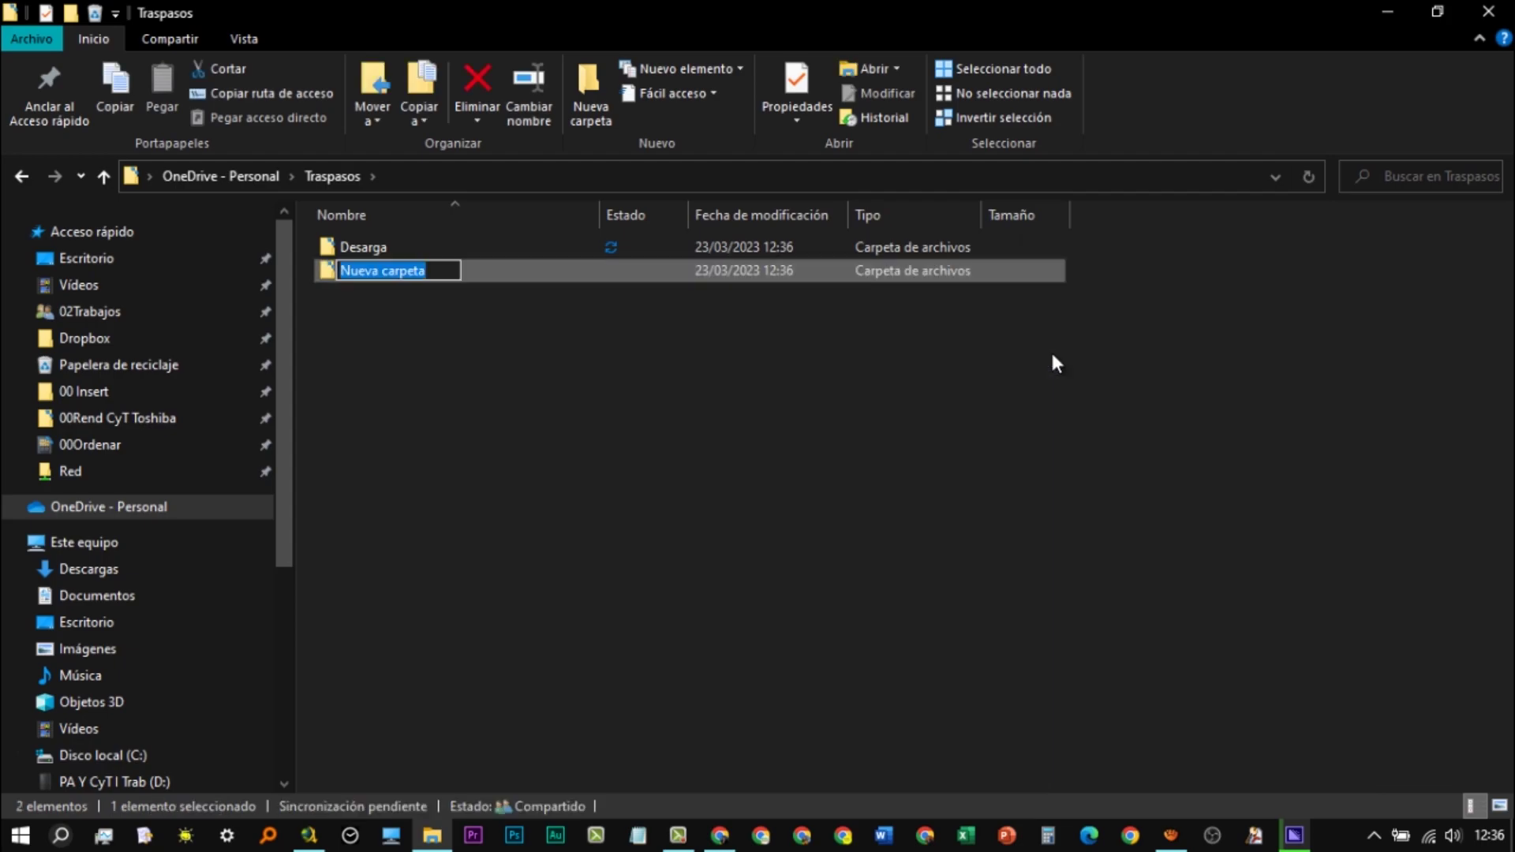
pyautogui.write('Subida')
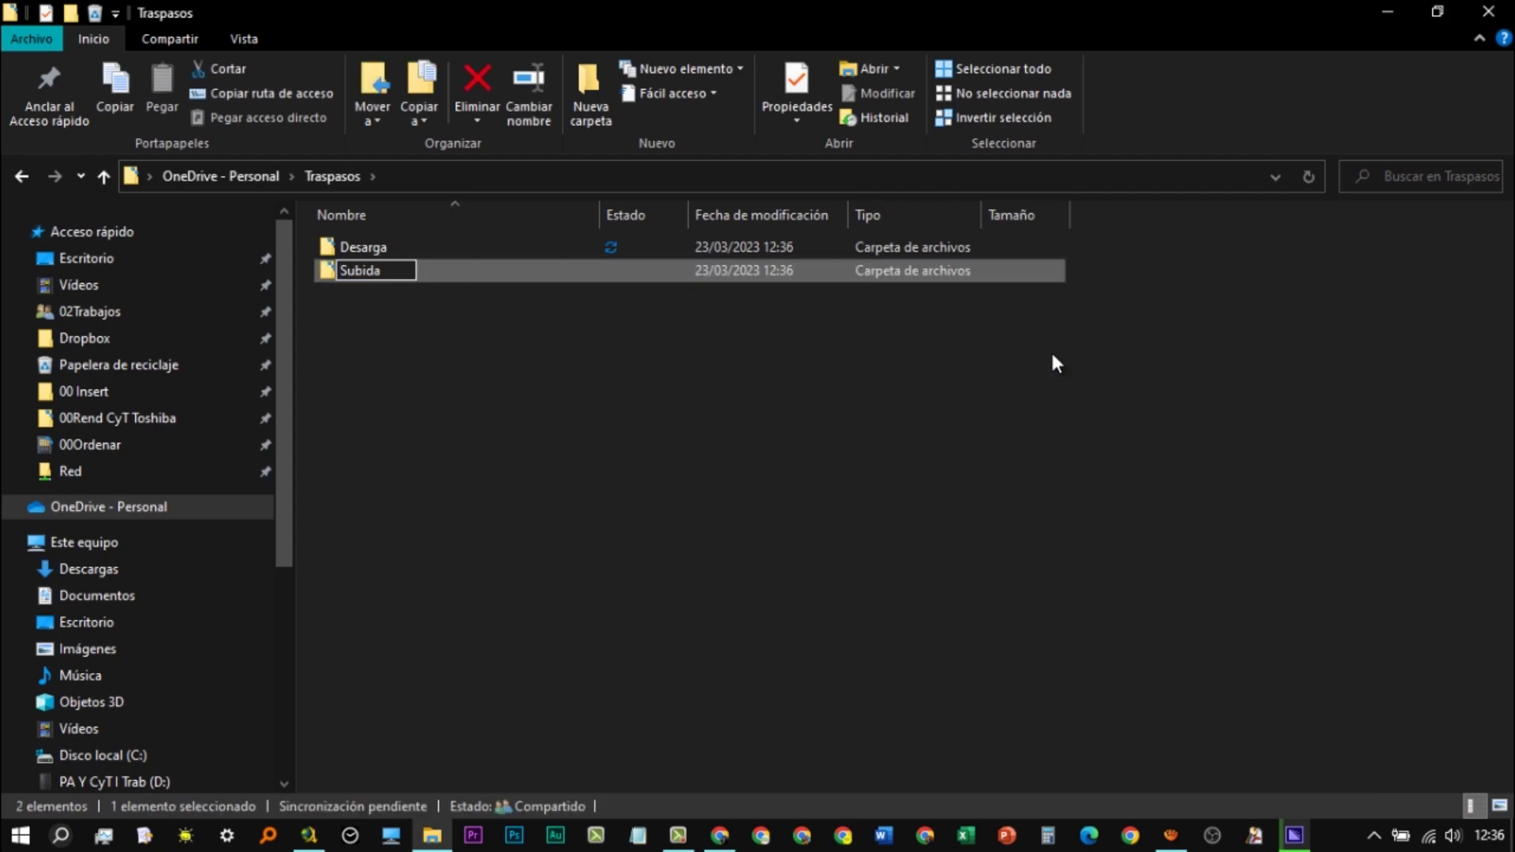
pyautogui.press('Return')
pyautogui.click(892, 435)
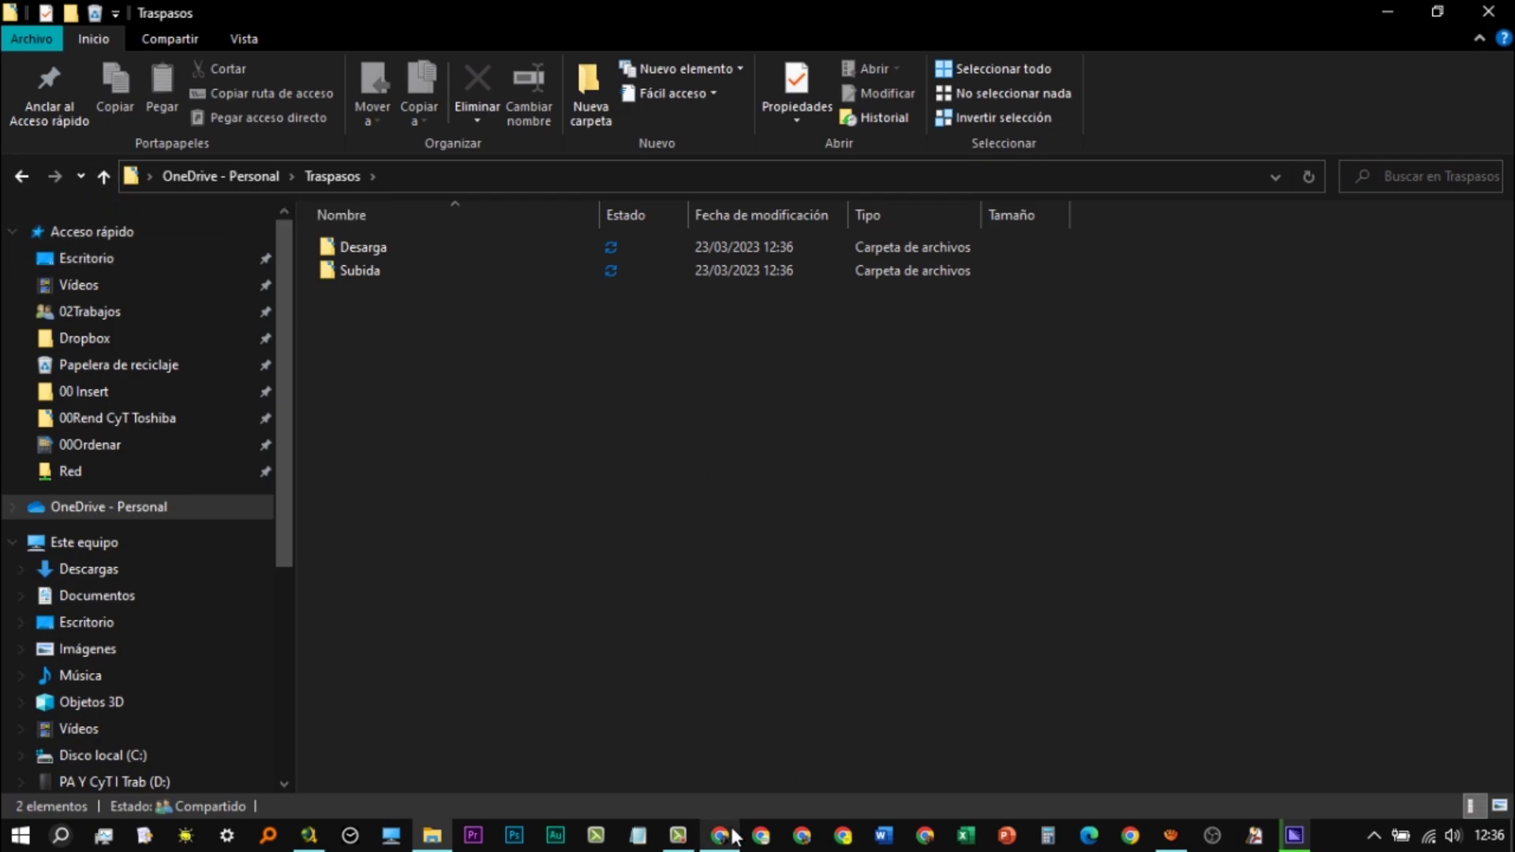
# Switch to OneDrive in Chrome and select all the folders inside Descargas Toshiba
pyautogui.moveTo(721, 841)
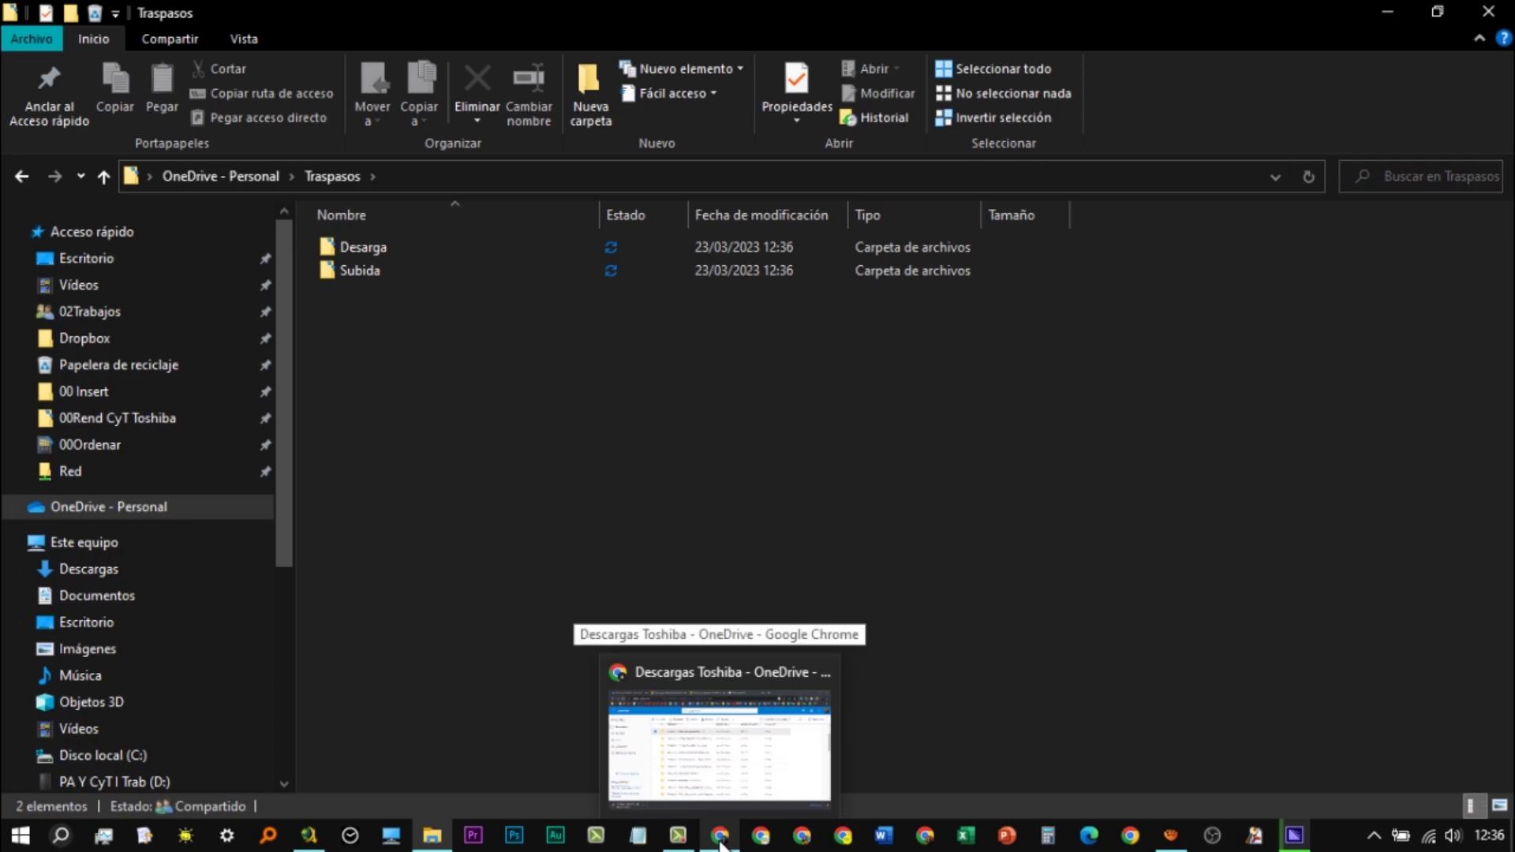
pyautogui.click(721, 841)
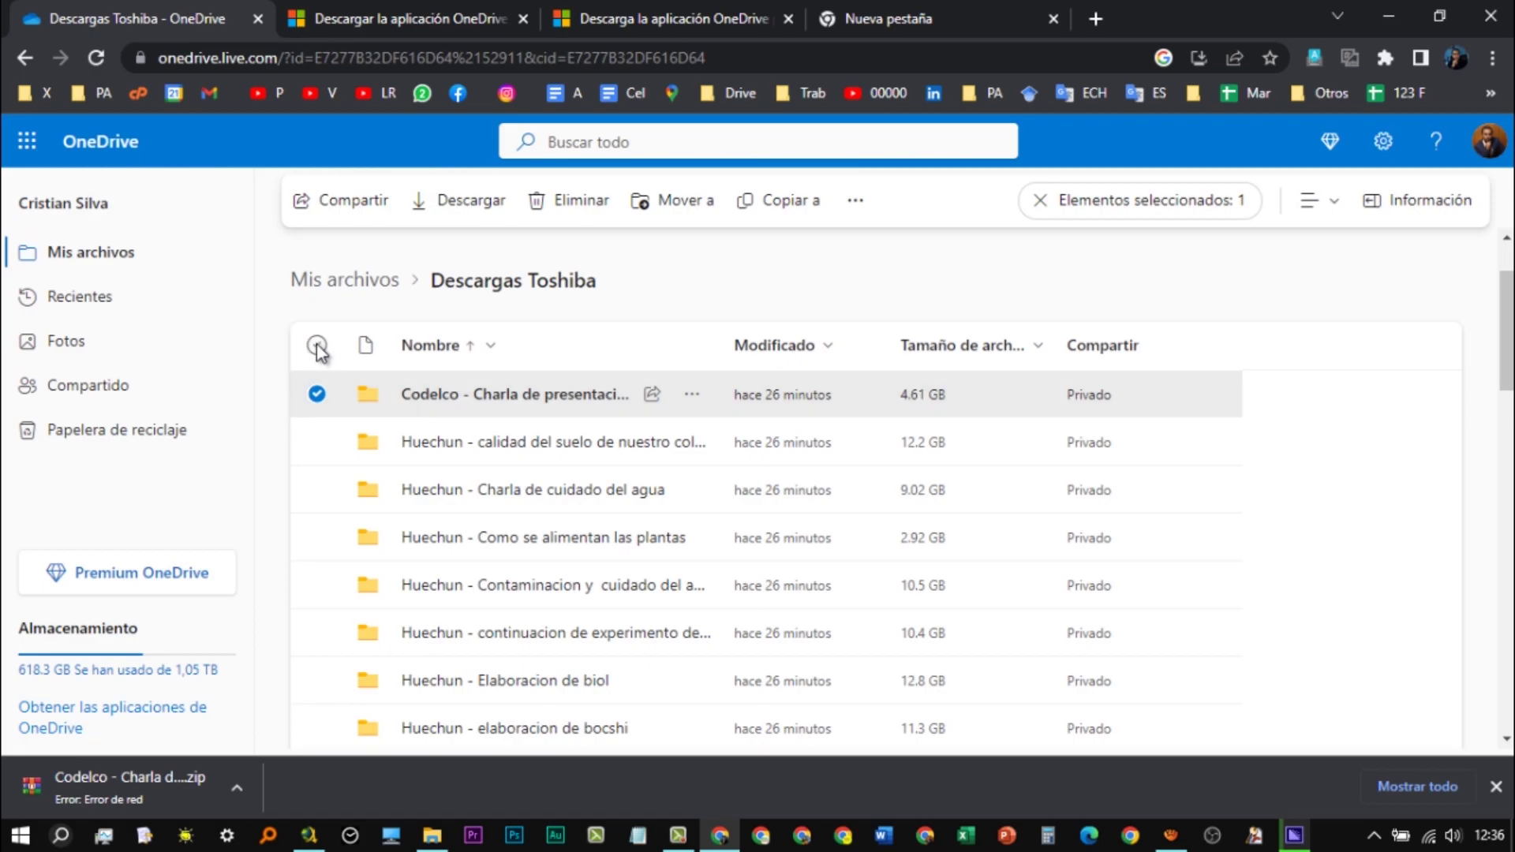
pyautogui.click(316, 345)
pyautogui.scroll(-10, 552, 505)
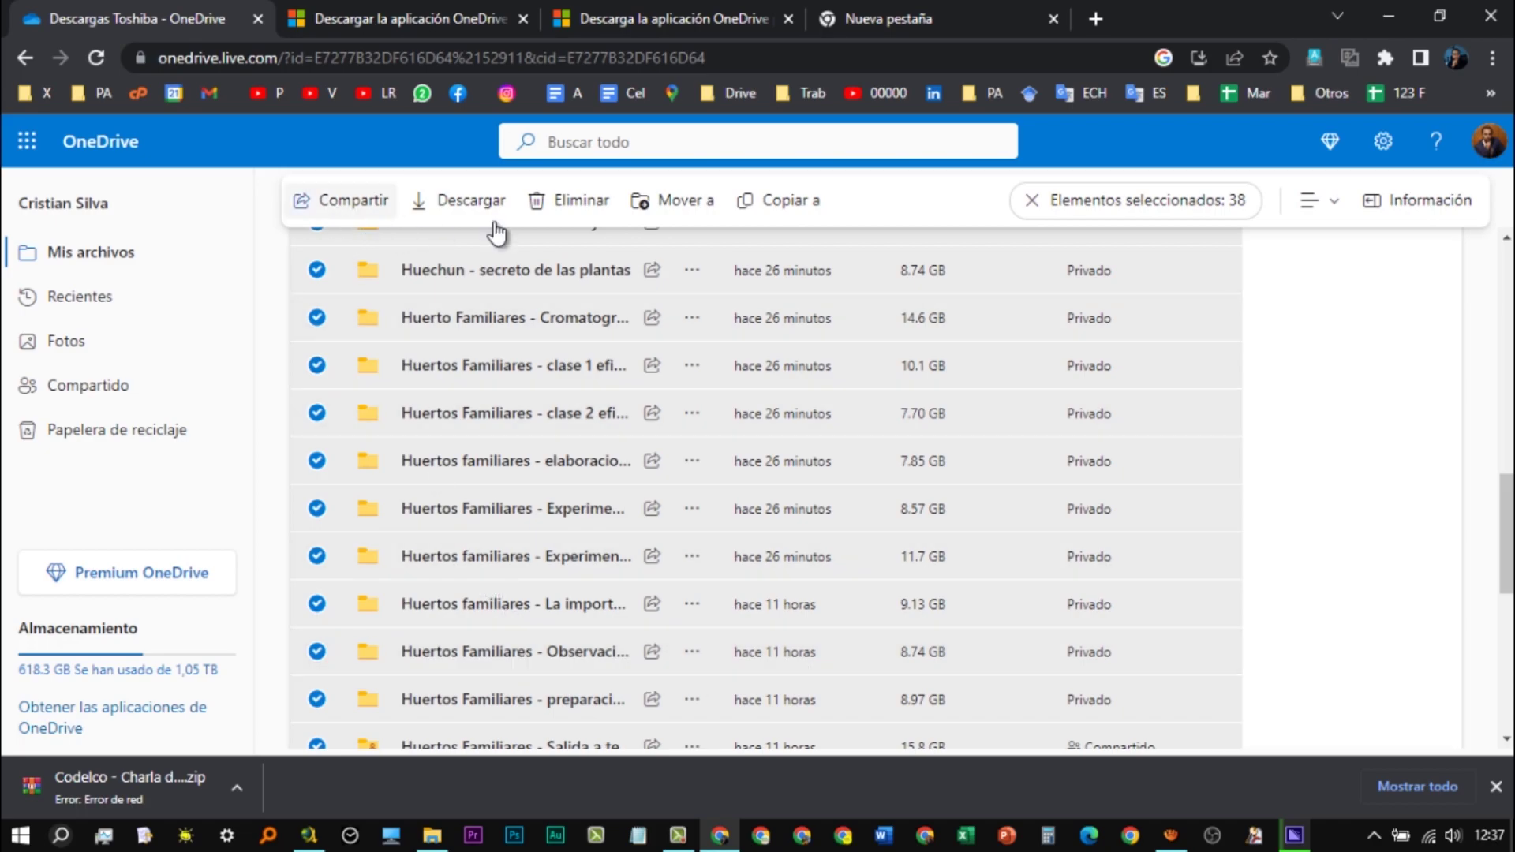
# Move the selected folders to the Desarga folder inside Traspasos under Mis archivos
pyautogui.click(666, 218)
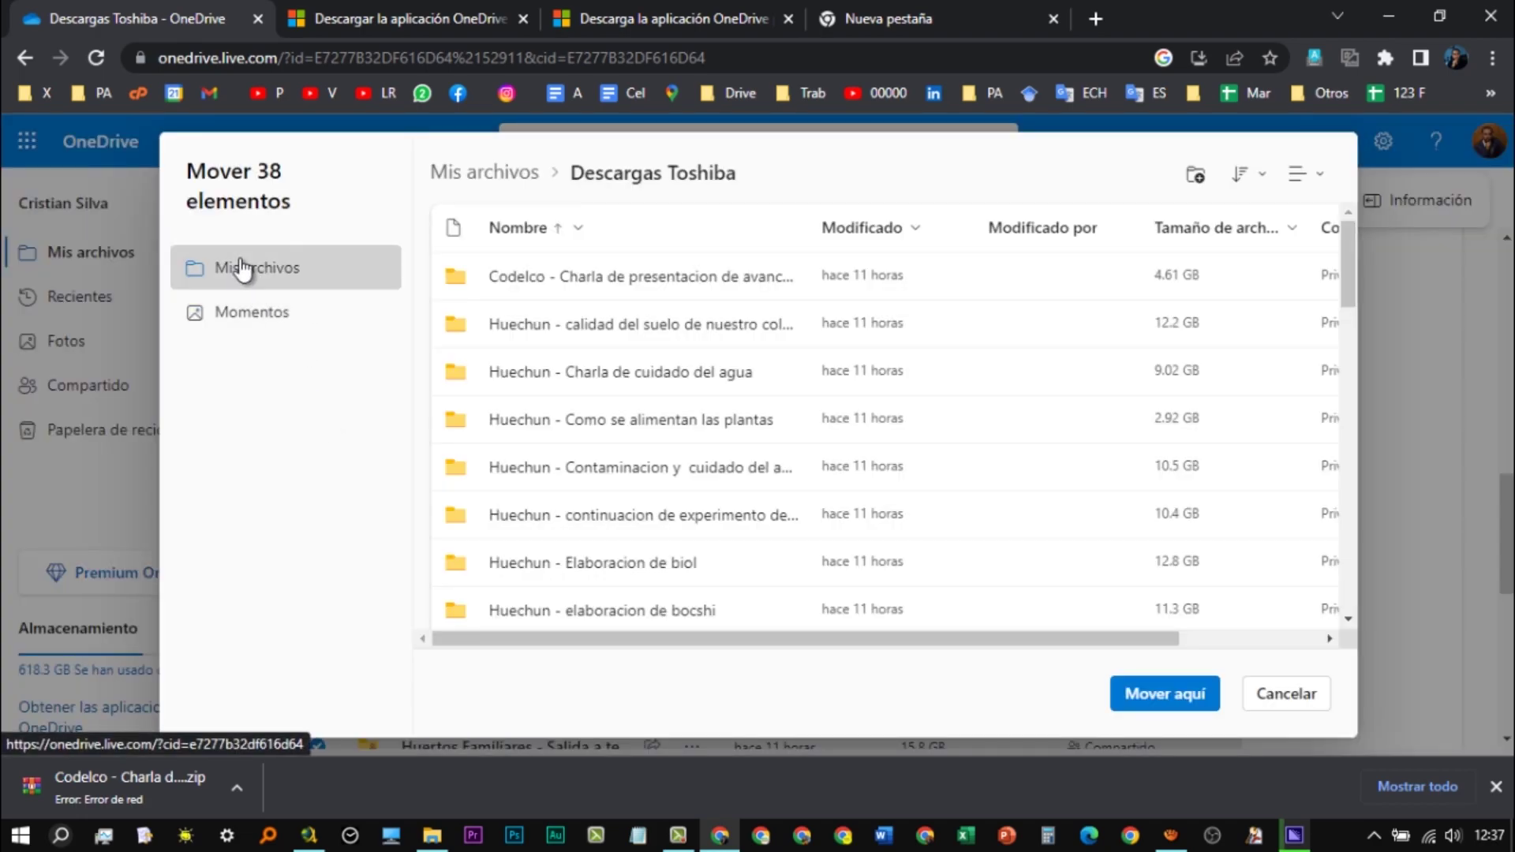
pyautogui.click(242, 271)
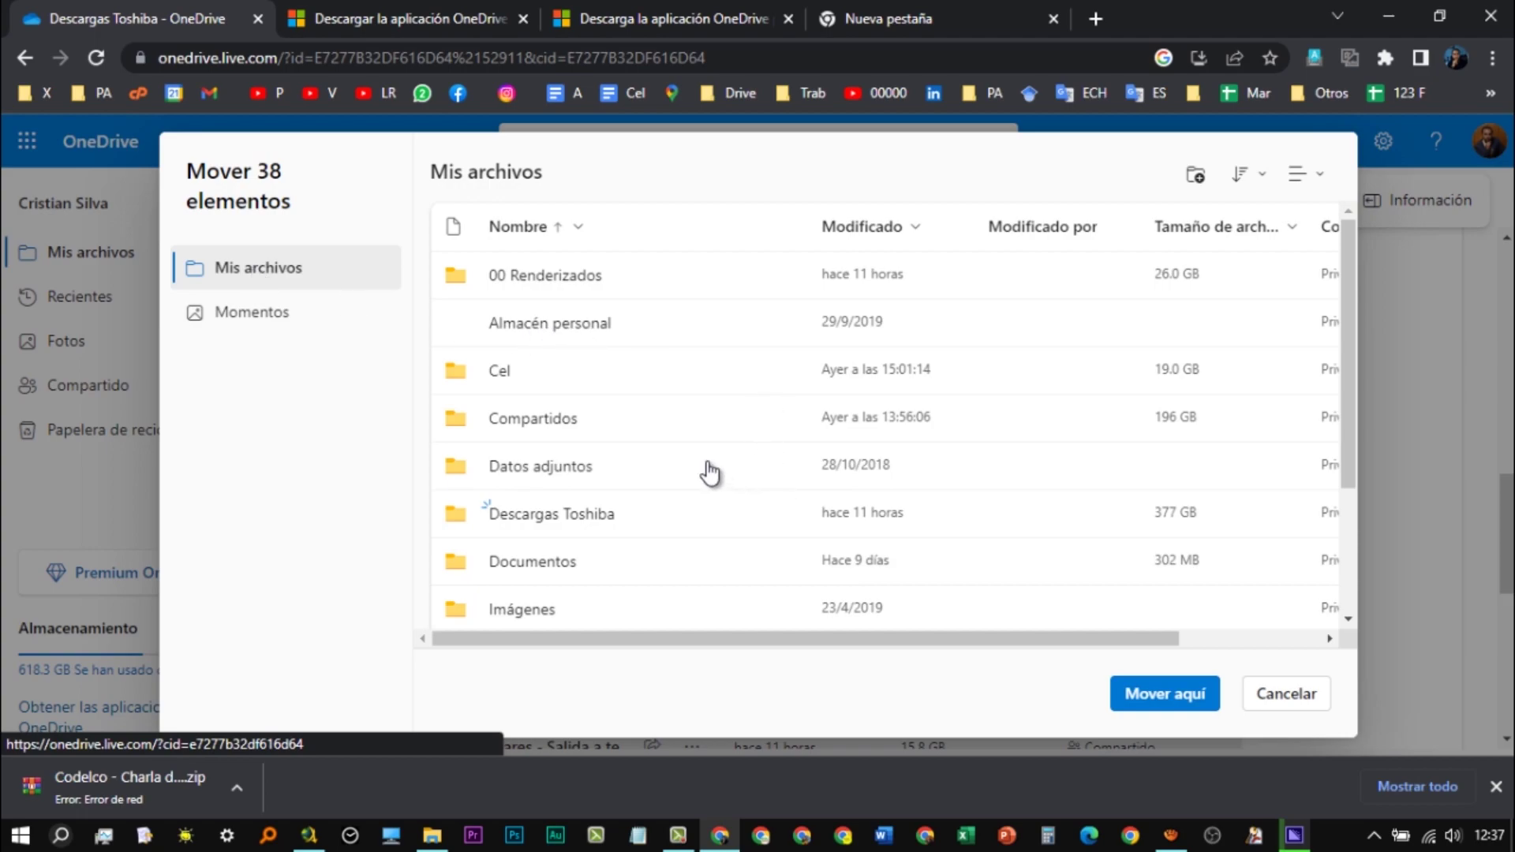
pyautogui.scroll(-3, 604, 395)
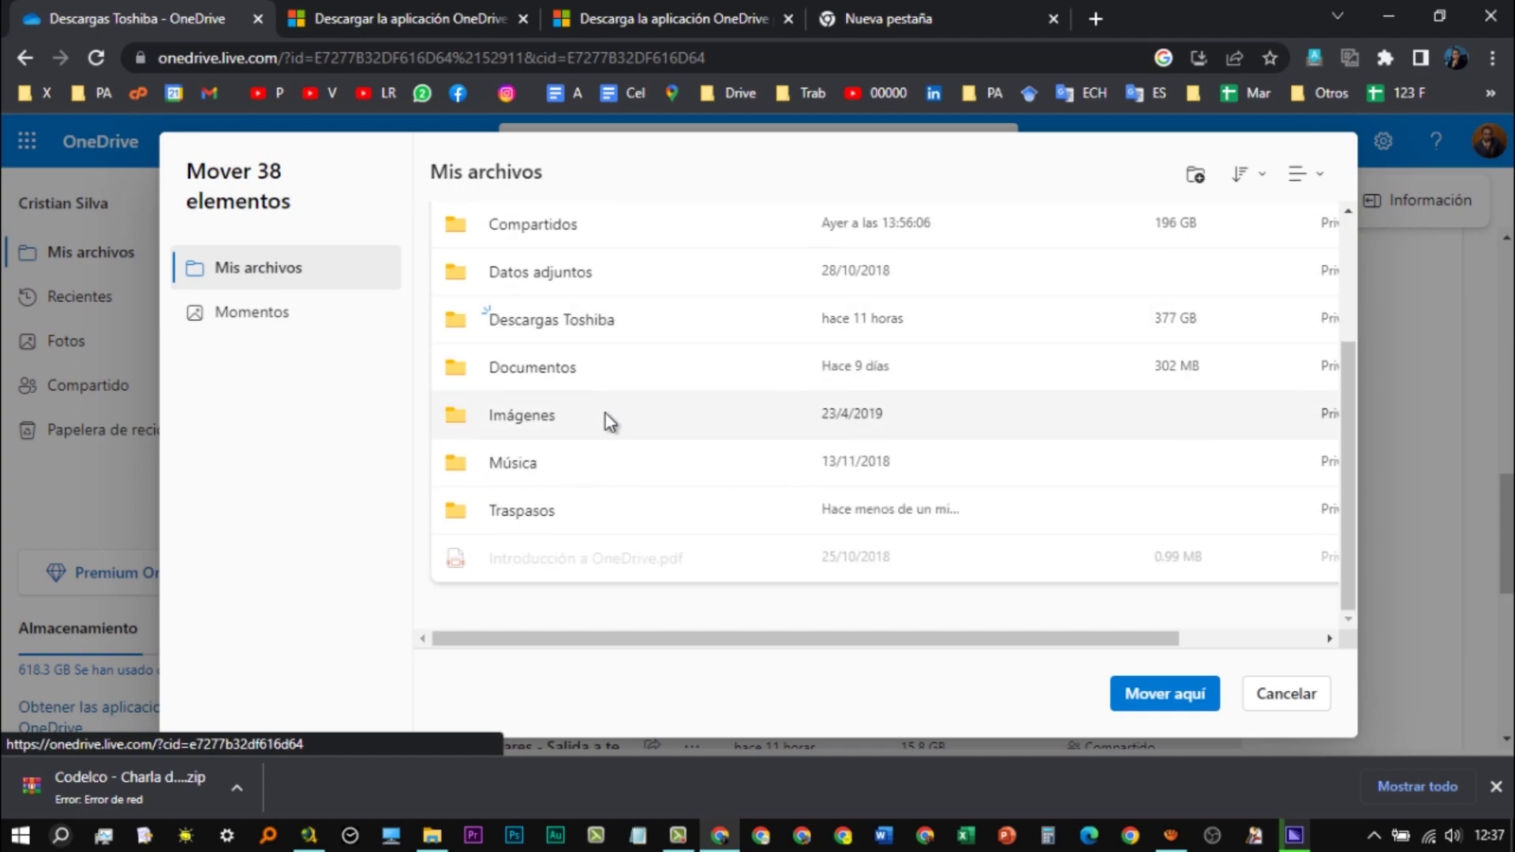
pyautogui.click(522, 513)
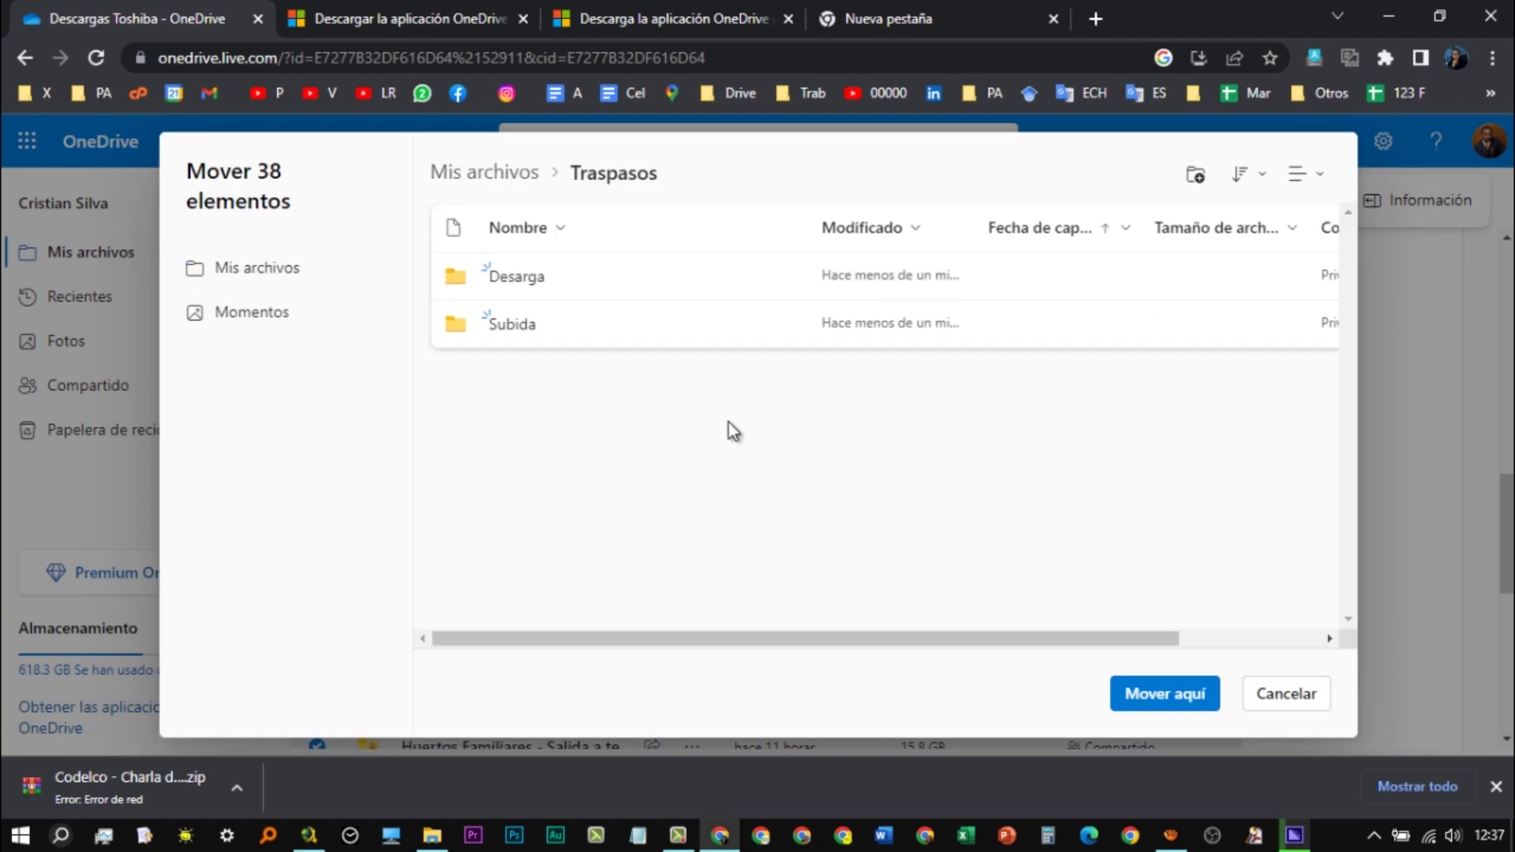
pyautogui.click(533, 289)
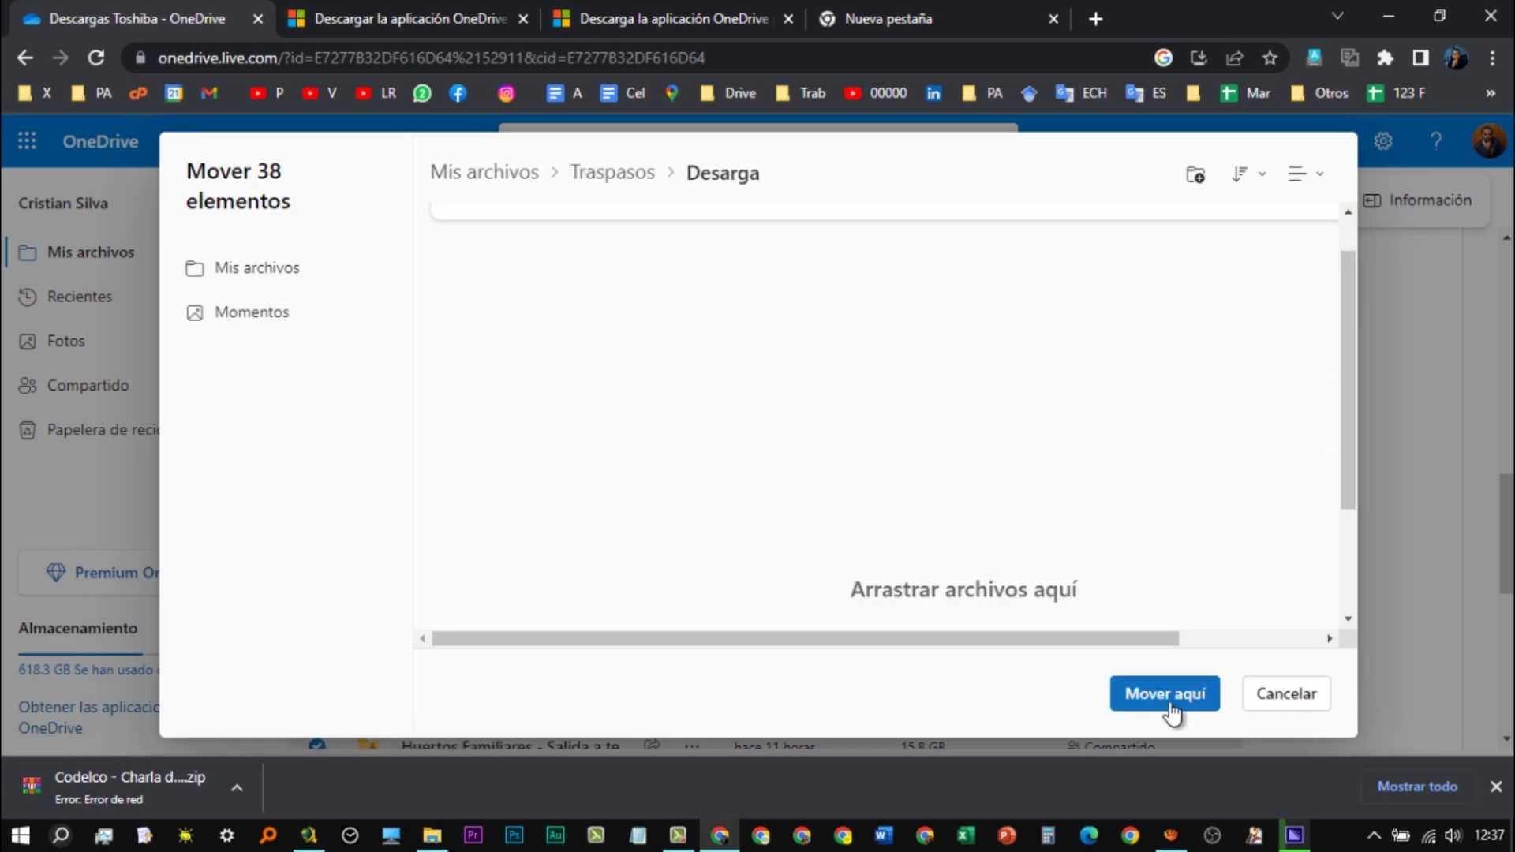
pyautogui.click(1170, 703)
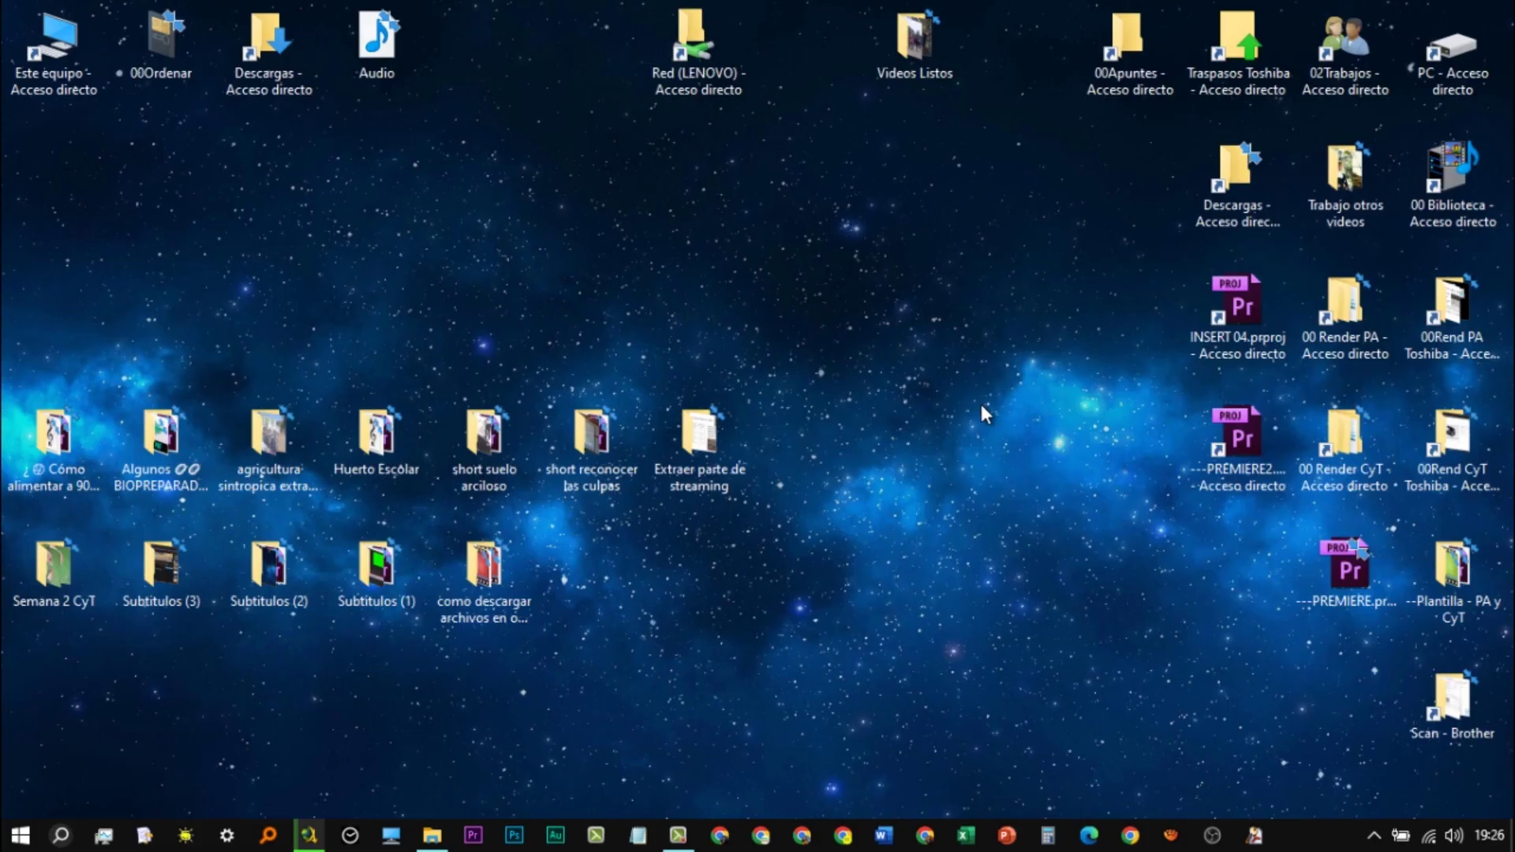
# Check the OneDrive desktop client's sync activity and open its local folder in a maximized window
pyautogui.click(1374, 837)
pyautogui.click(1354, 799)
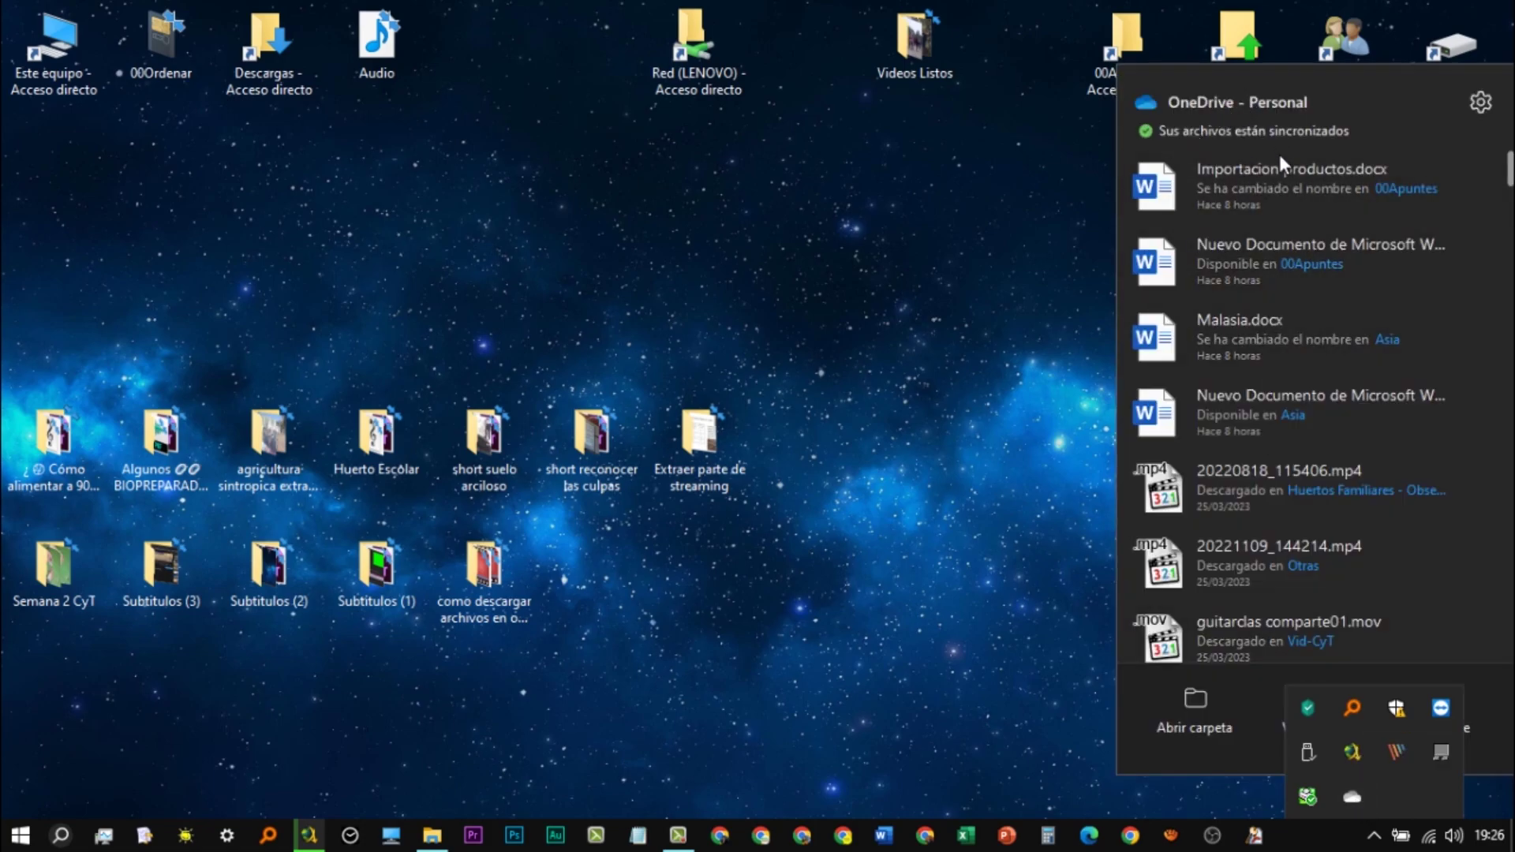
pyautogui.click(1207, 713)
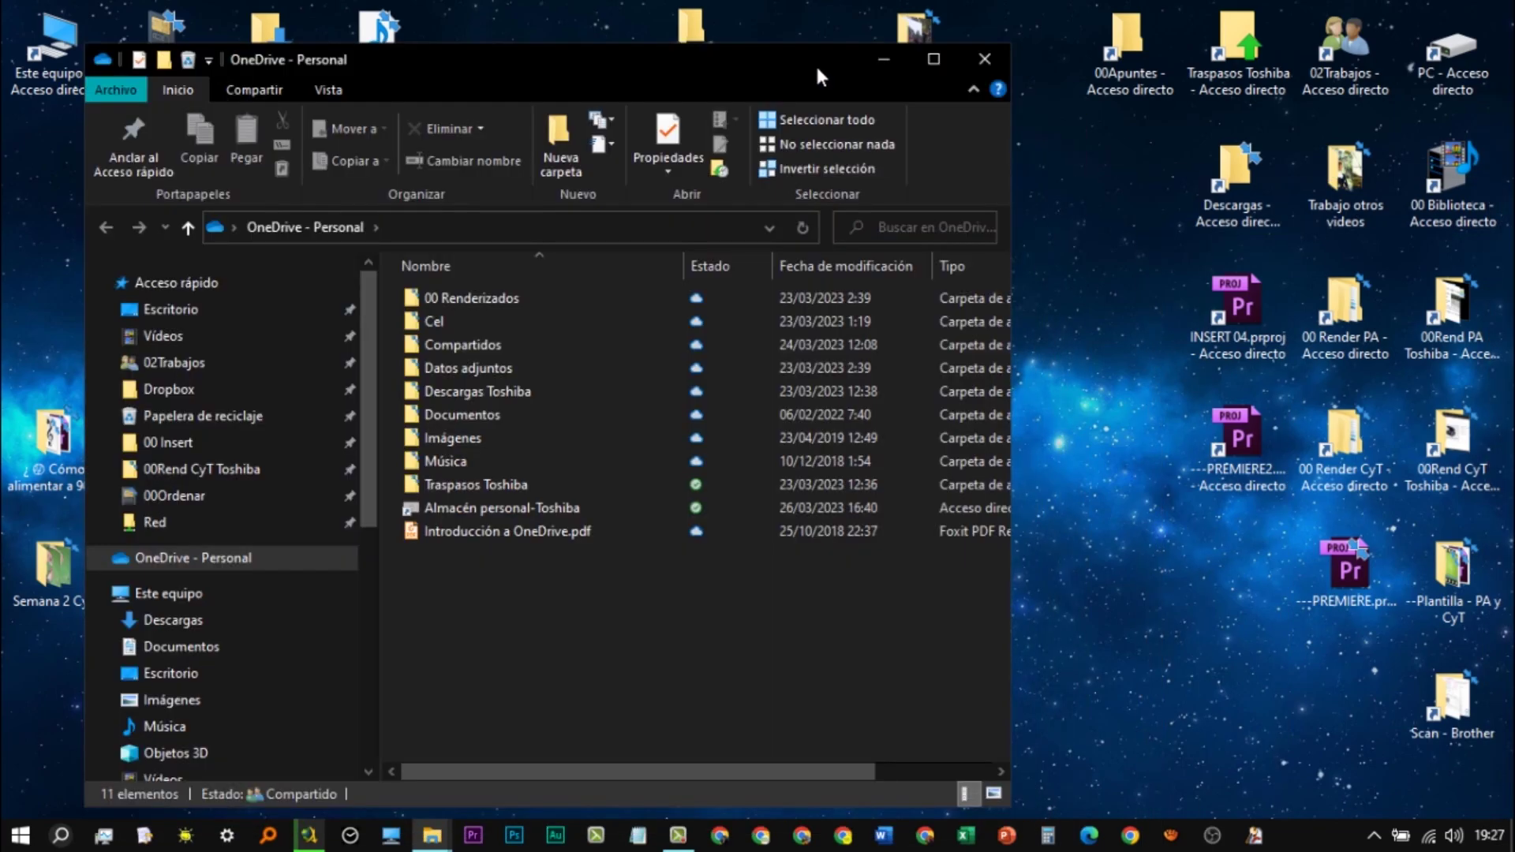
pyautogui.doubleClick(816, 63)
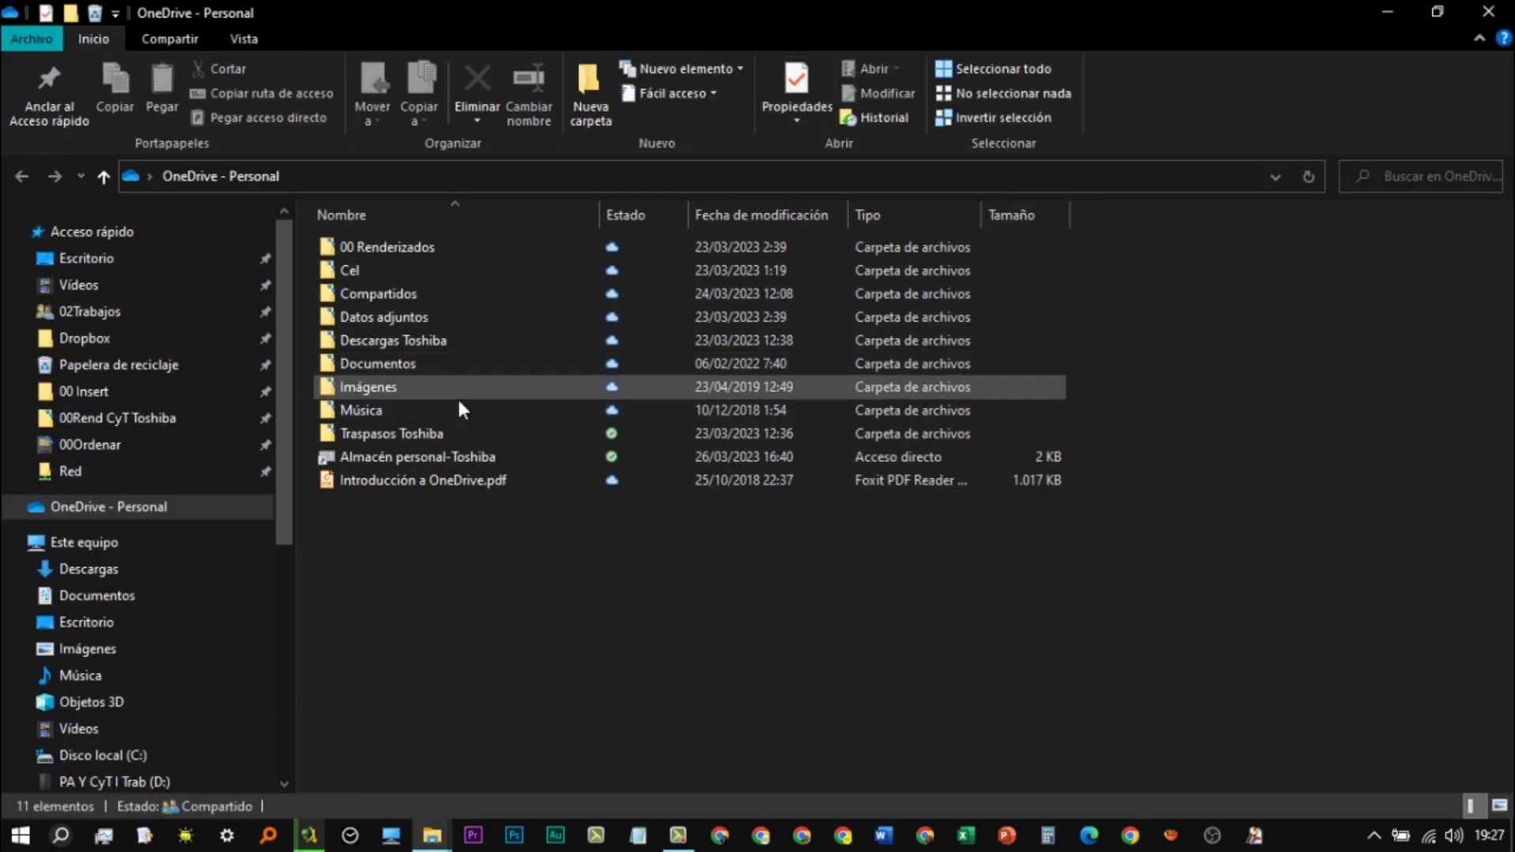
# Open the Desarga folder inside Traspasos Toshiba and go into its Huertos familiares - elaboracion de Bocashi subfolder
pyautogui.doubleClick(428, 436)
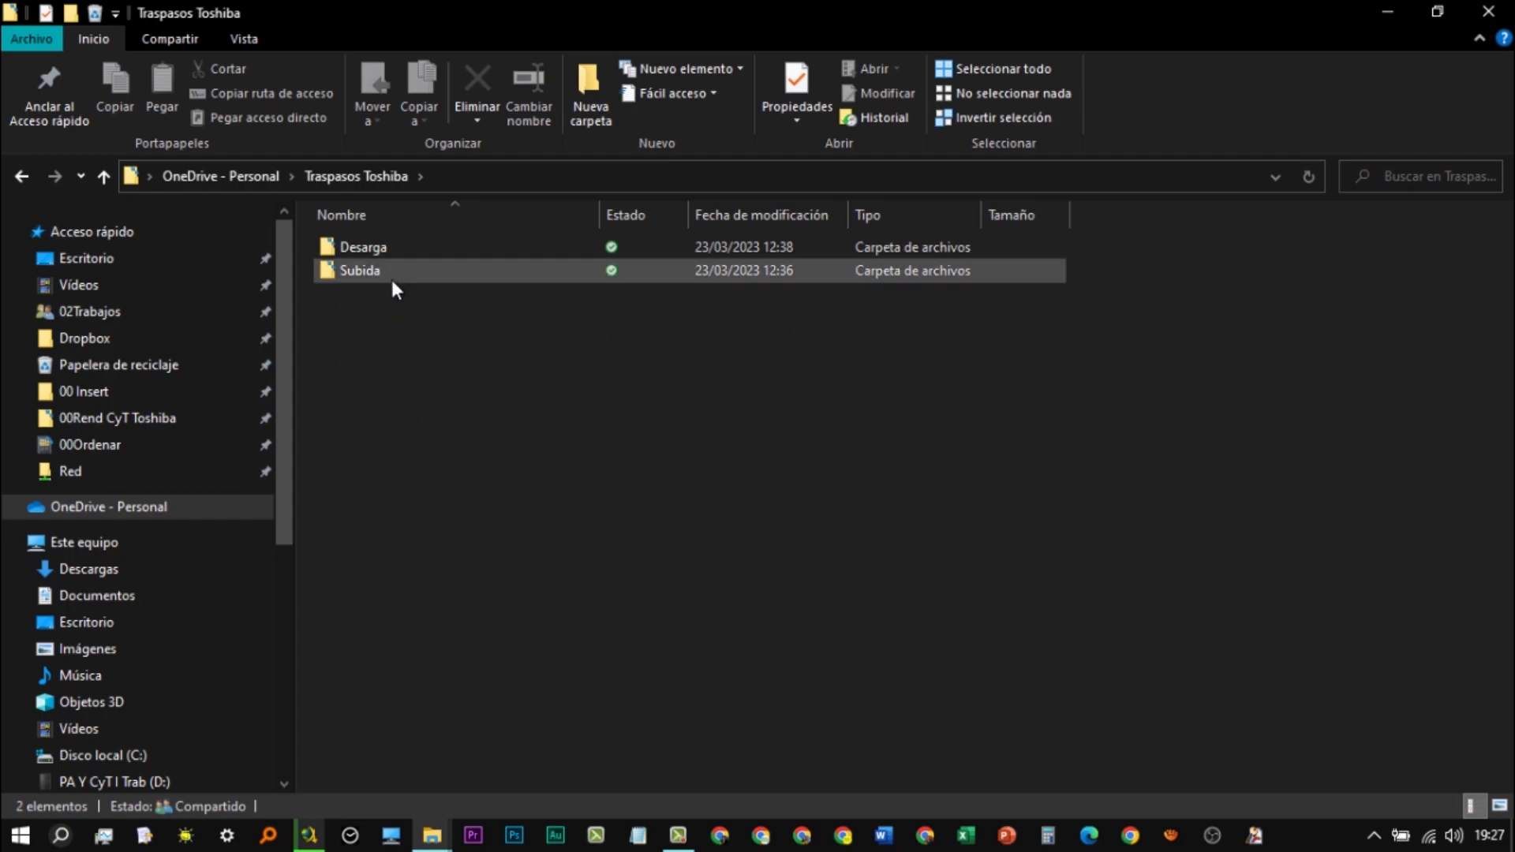
pyautogui.doubleClick(363, 253)
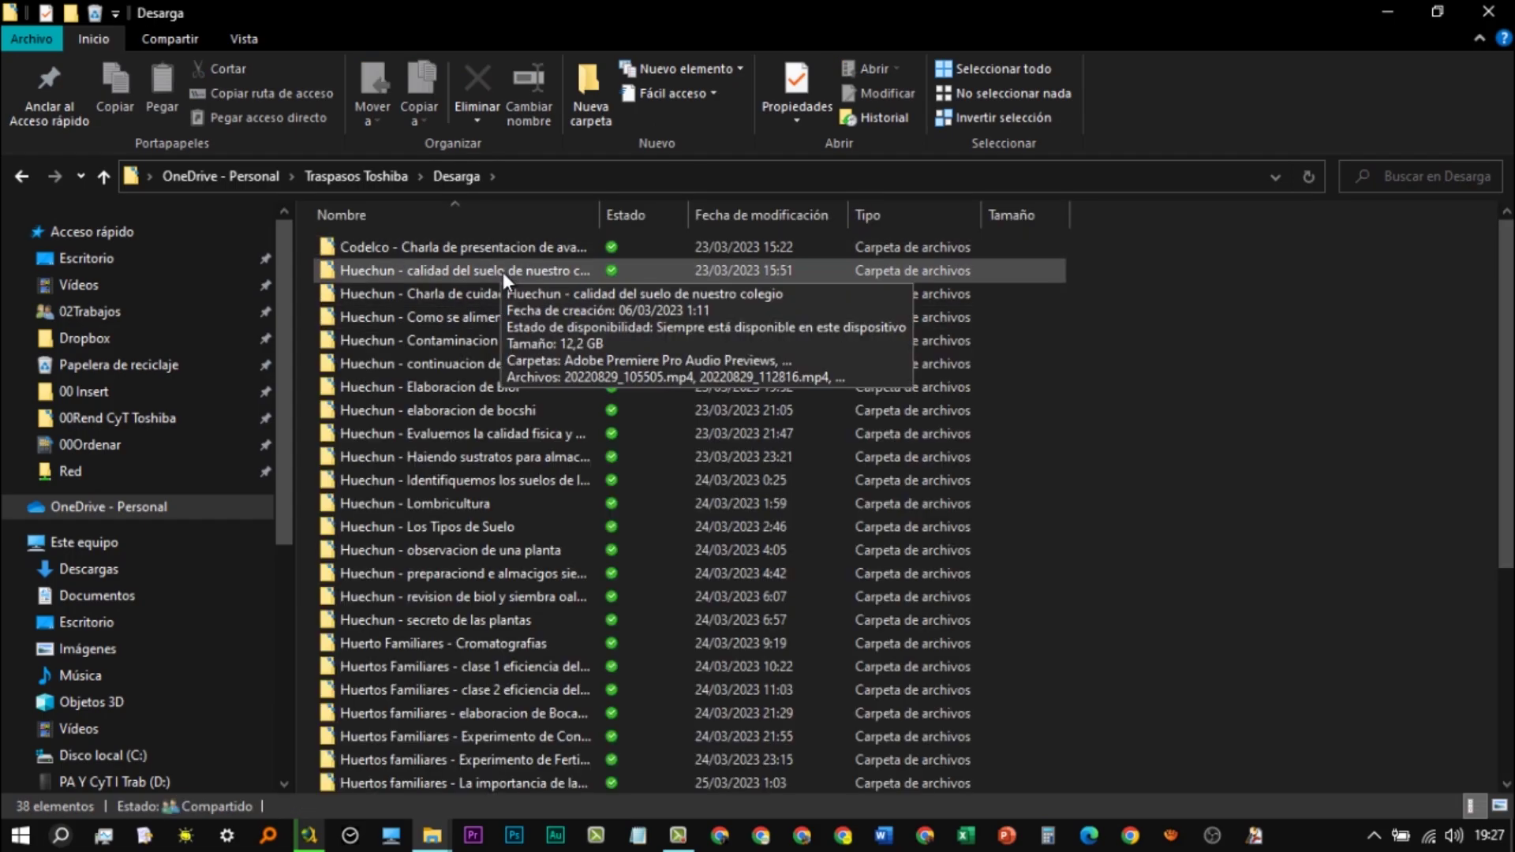
pyautogui.scroll(-5, 532, 406)
pyautogui.doubleClick(500, 382)
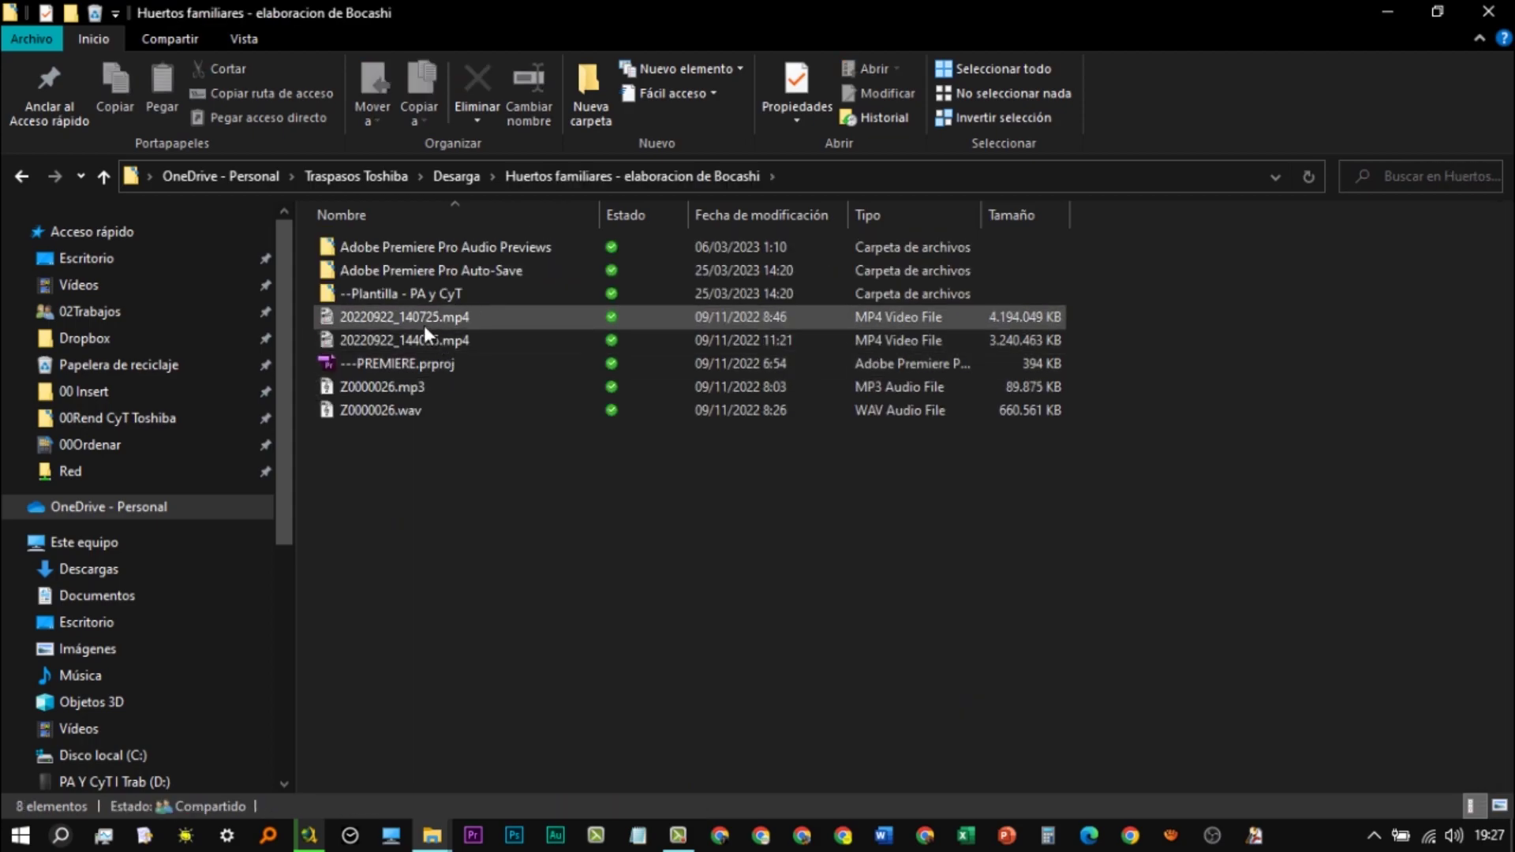
# Play the video 20220922_140725.mp4 briefly to test the local copy, close the player and return to the Desarga folder
pyautogui.click(424, 324)
pyautogui.doubleClick(424, 324)
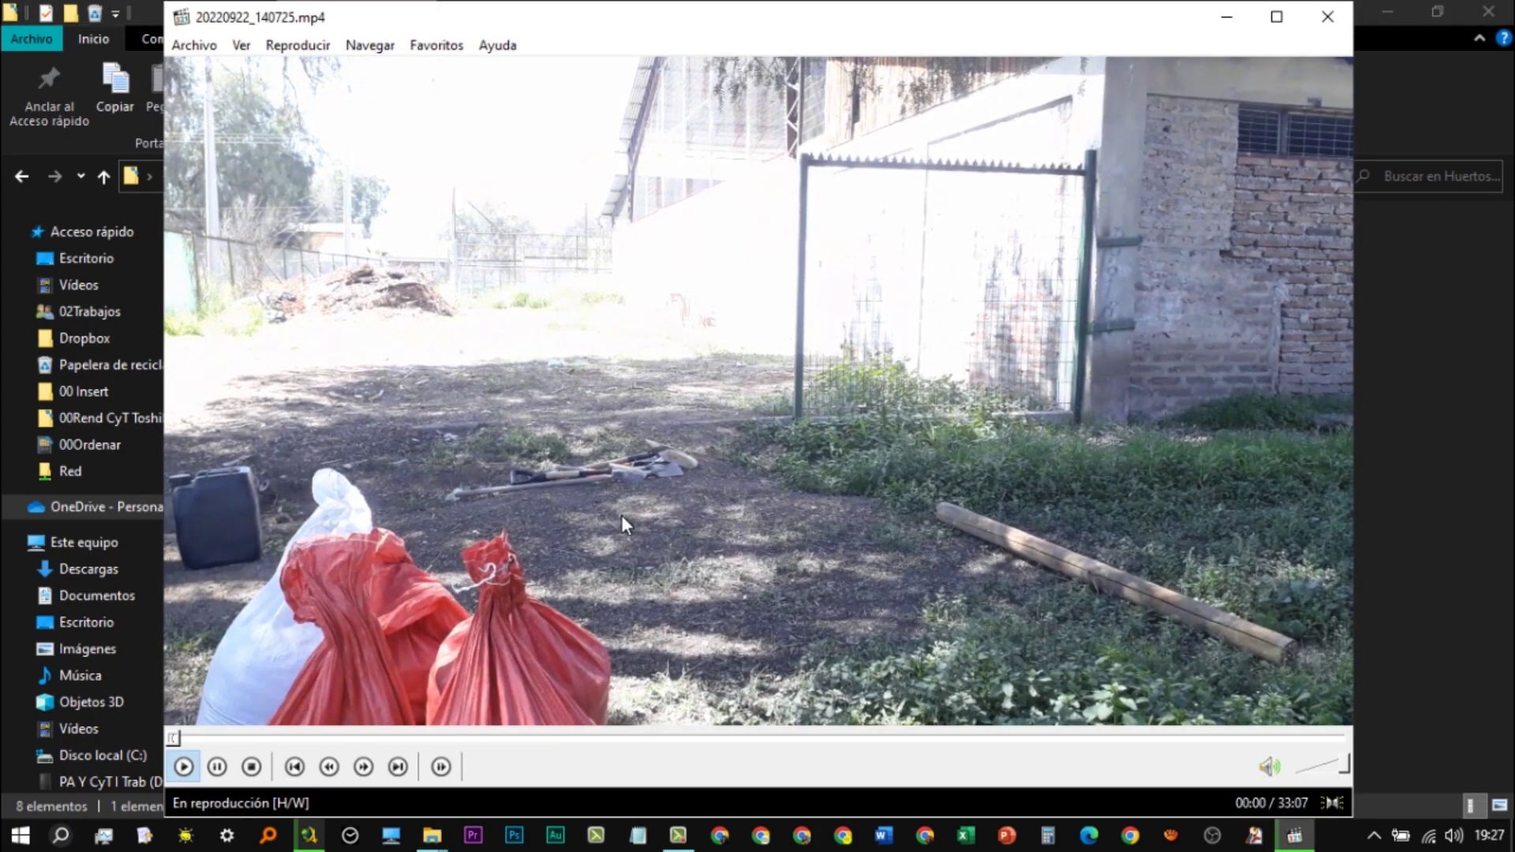
pyautogui.click(622, 515)
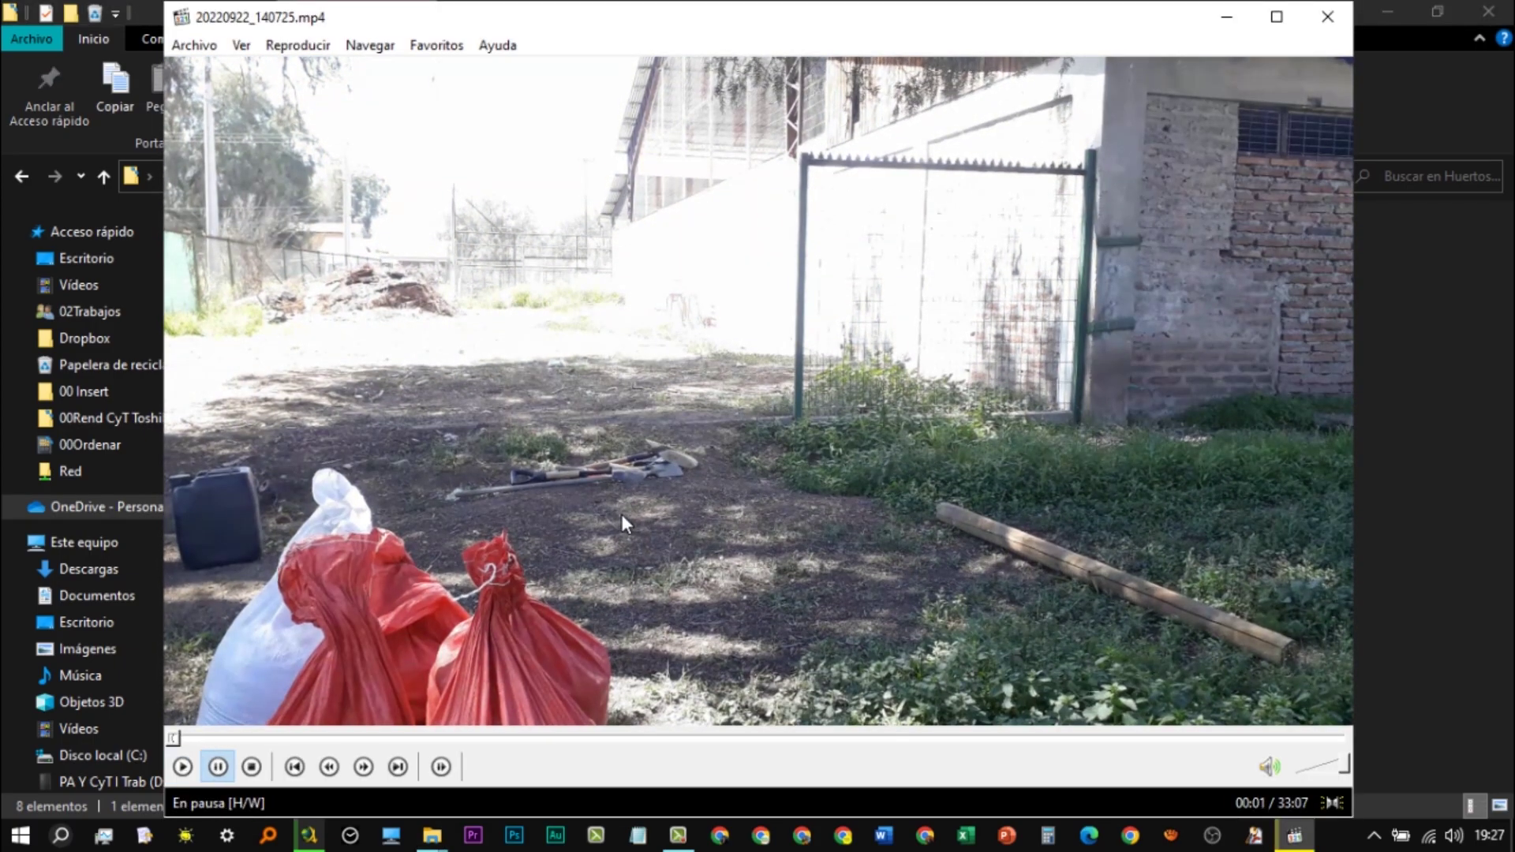
pyautogui.click(1328, 18)
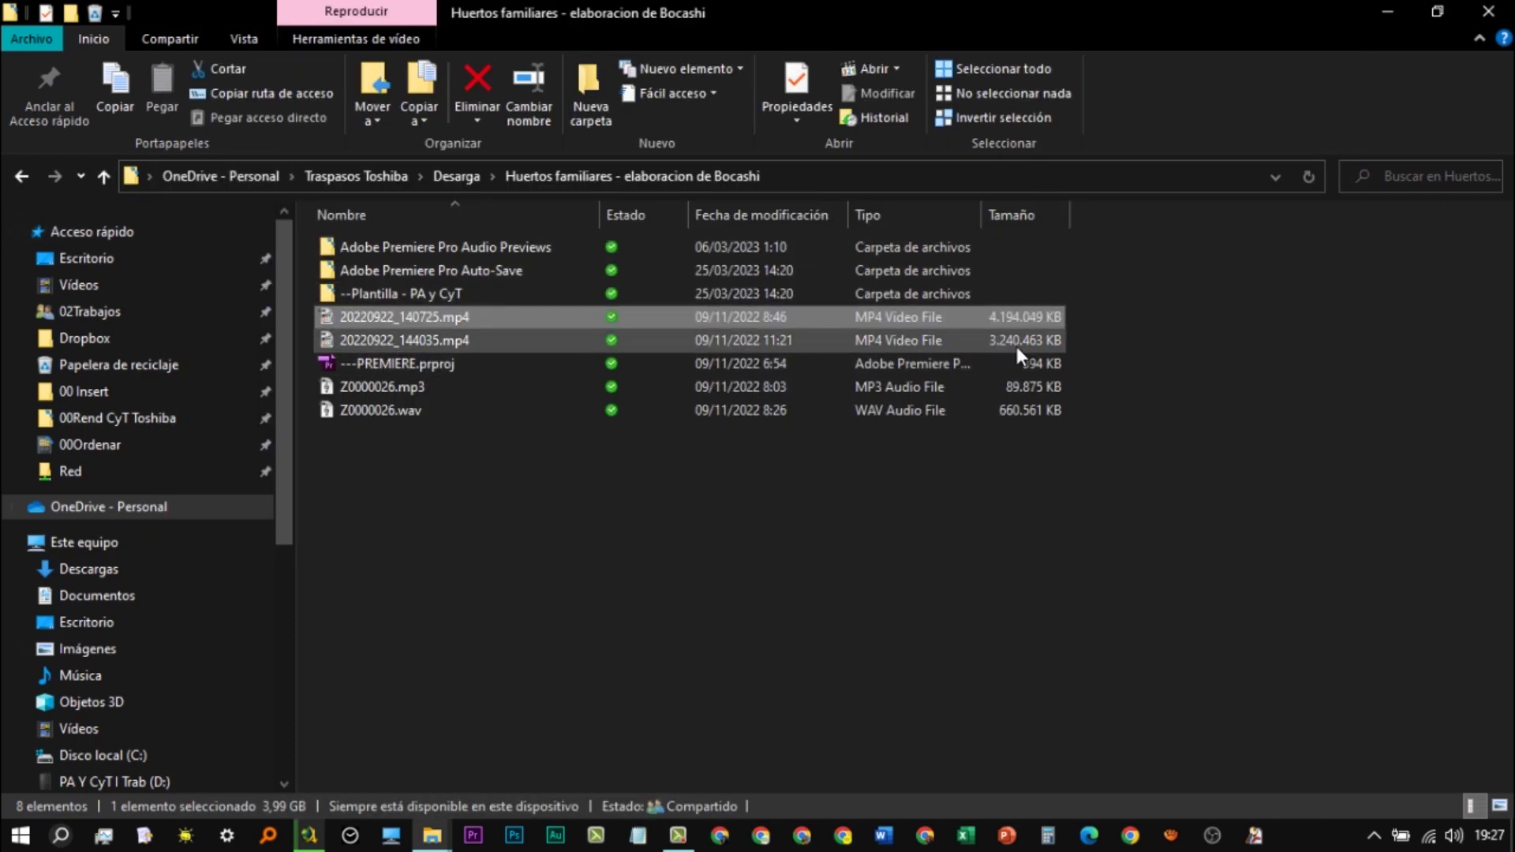
pyautogui.click(104, 176)
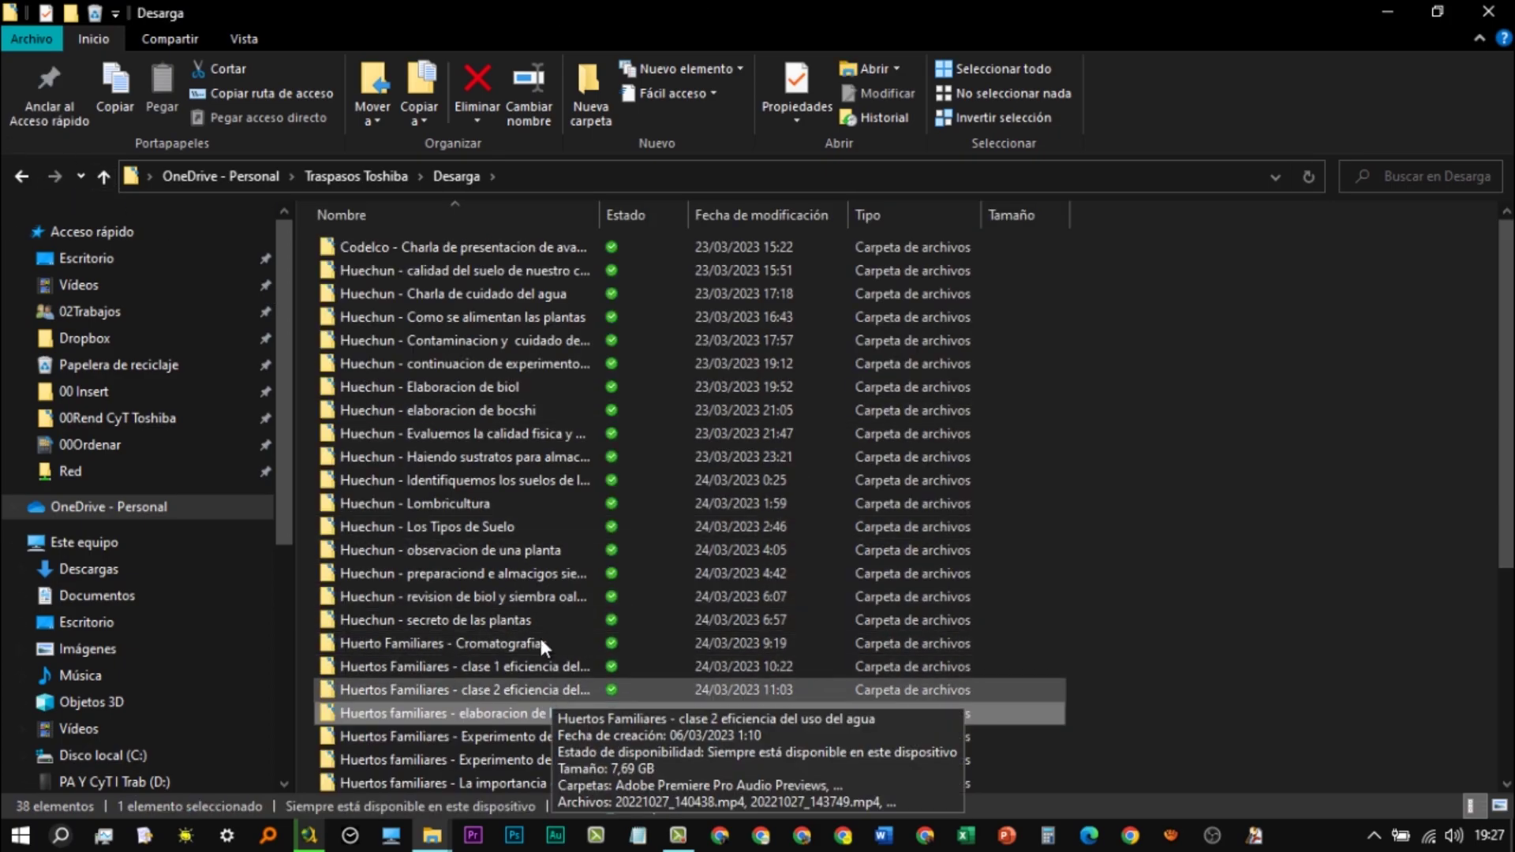